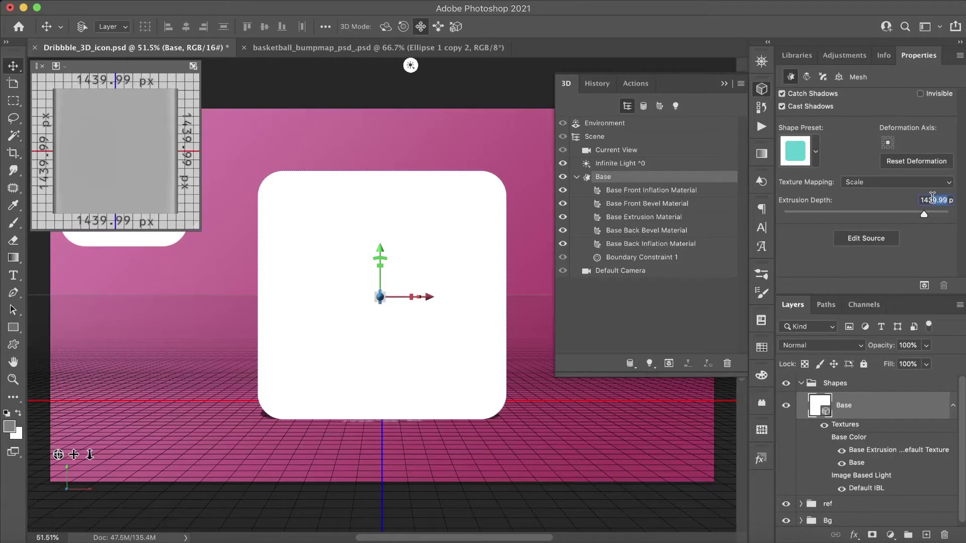
# Step: Set the Base mesh's extrusion depth to 100 px and bevel its front and back caps at 2% width with the rounded convex contour
pyautogui.write('100')
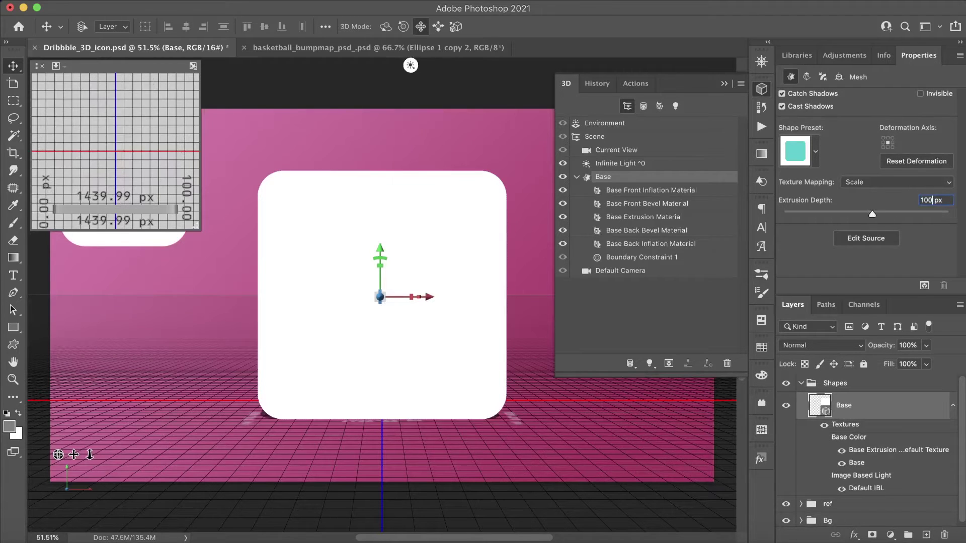
pyautogui.press('Return')
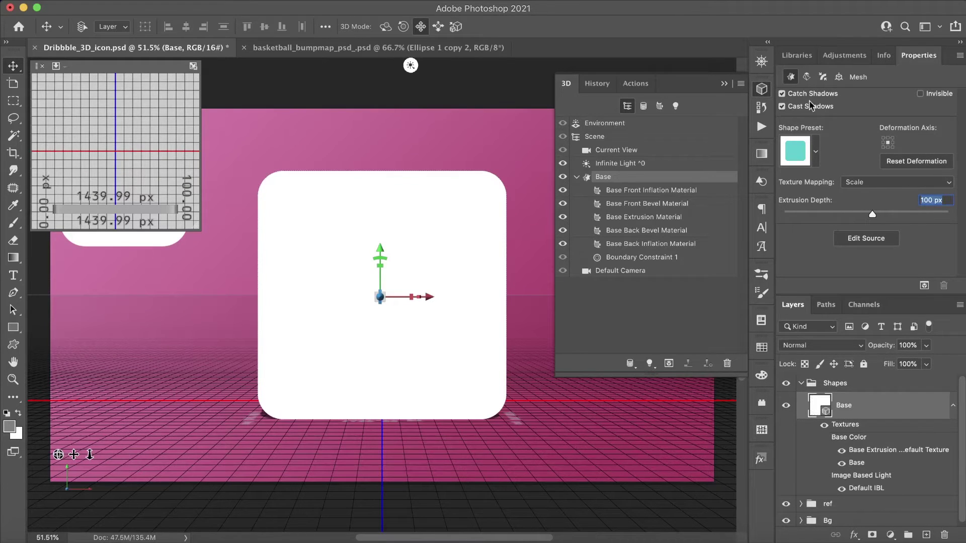
pyautogui.click(822, 77)
pyautogui.click(844, 97)
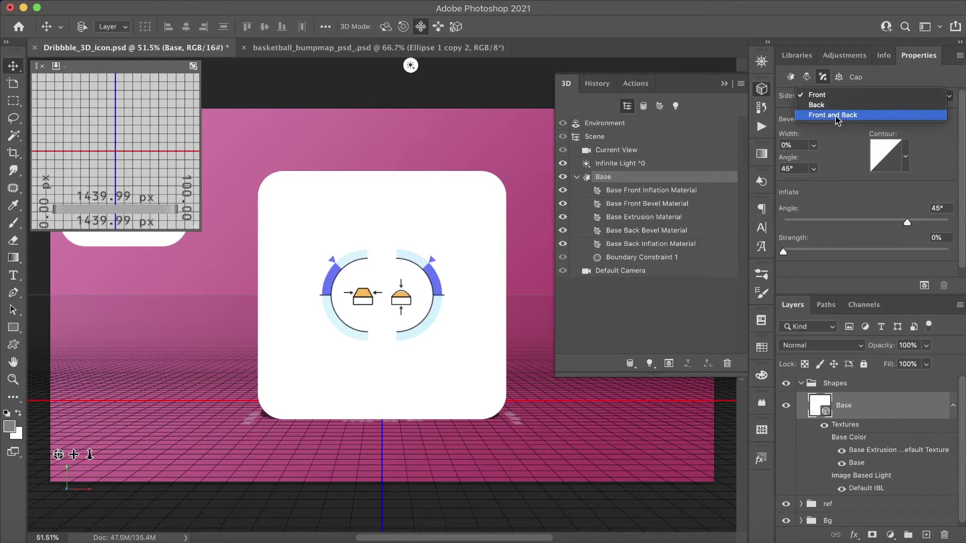
pyautogui.click(845, 118)
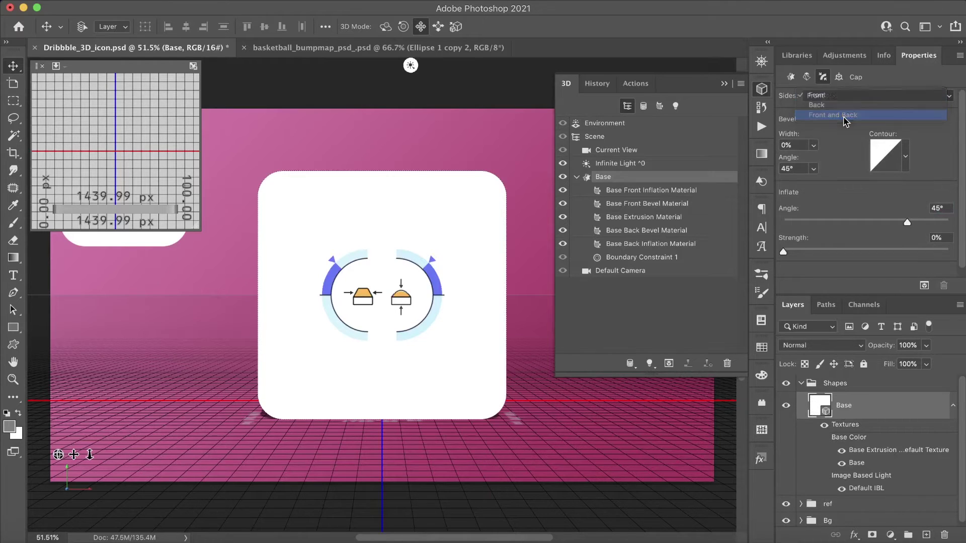
pyautogui.click(905, 157)
pyautogui.click(820, 212)
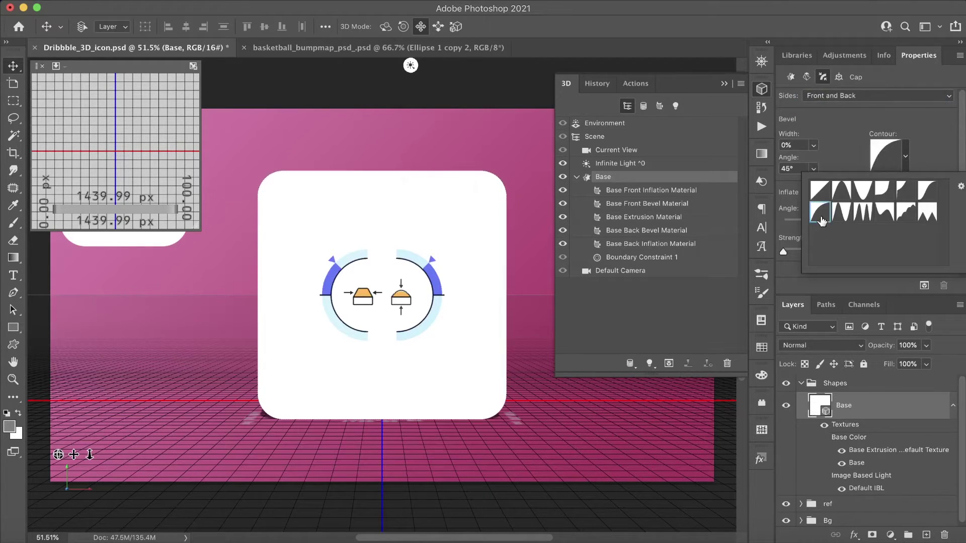
pyautogui.click(798, 143)
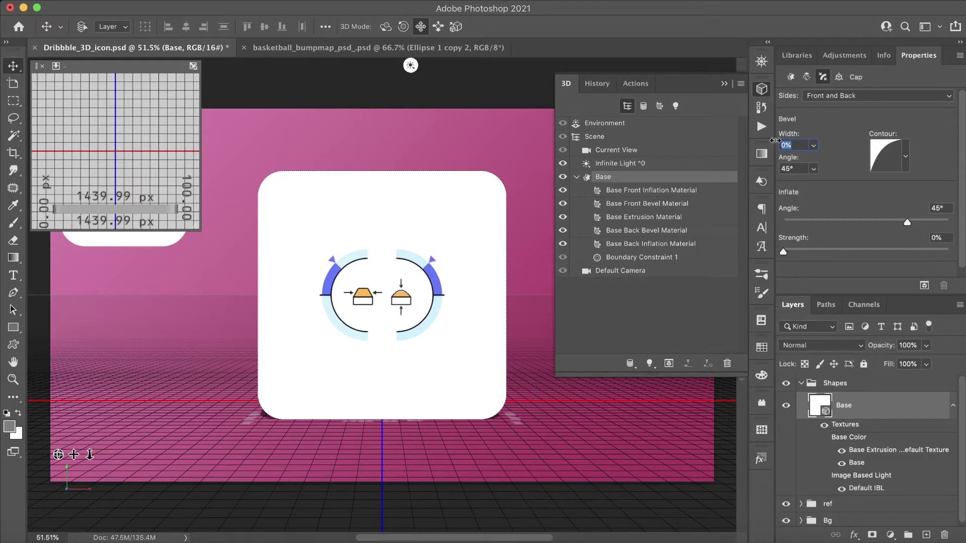
pyautogui.write('2')
pyautogui.press('Tab')
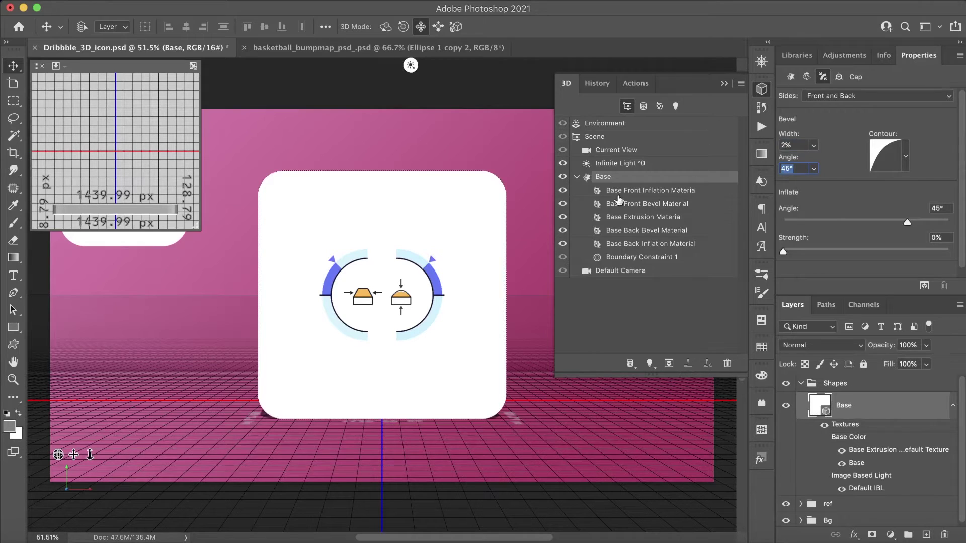
# Step: Export the Base 3D layer in Wavefront|OBJ format as Dribbble_3D_icon.obj in the 3D folder
pyautogui.click(953, 408)
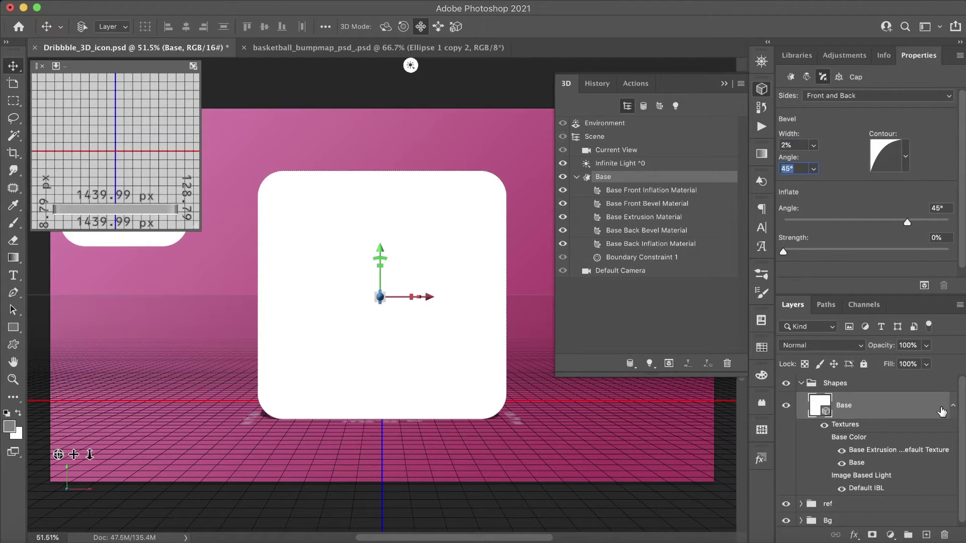
pyautogui.click(276, 3)
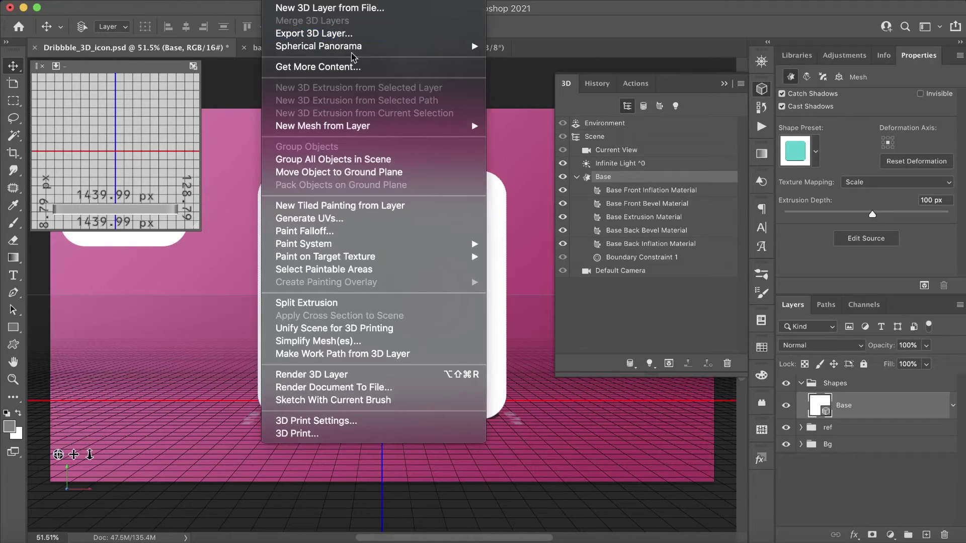
pyautogui.click(381, 34)
pyautogui.click(392, 159)
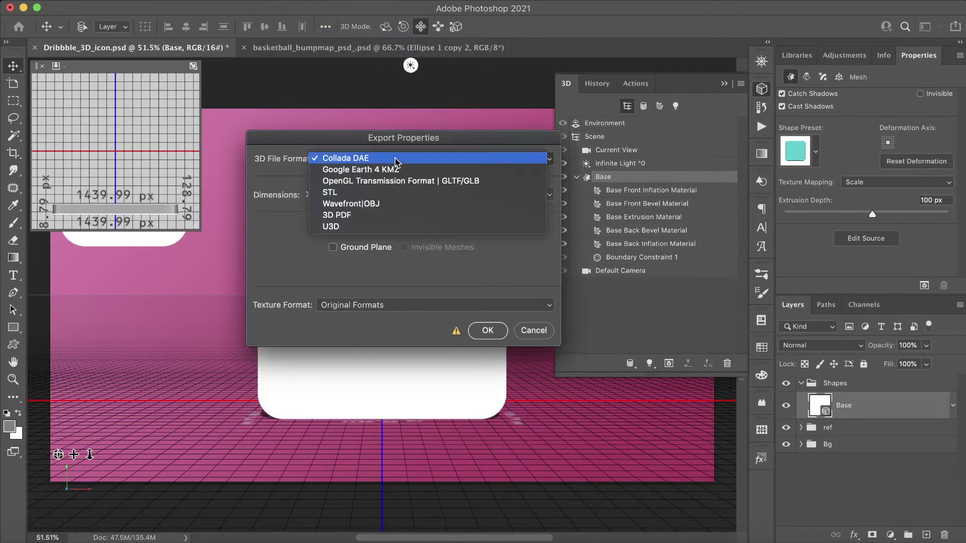
pyautogui.click(412, 203)
pyautogui.click(493, 330)
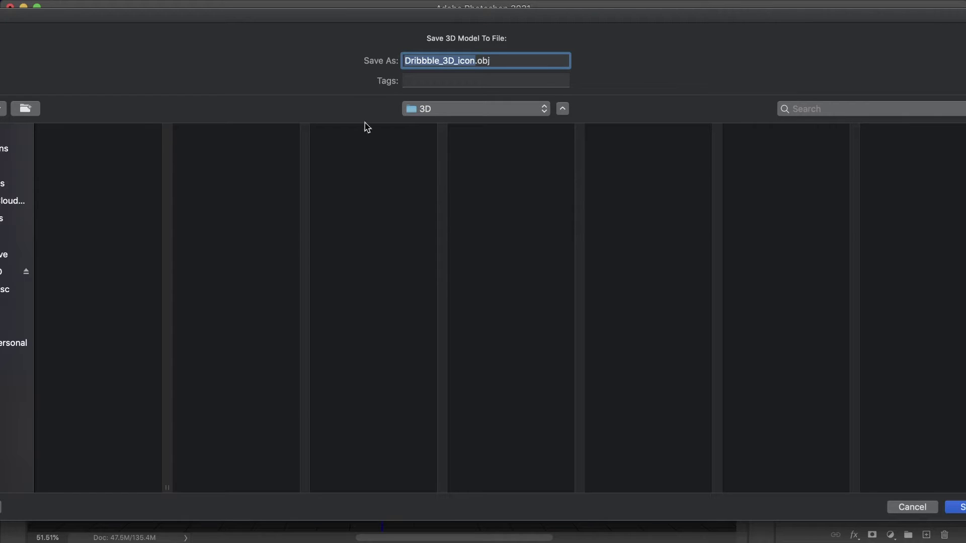
pyautogui.click(958, 507)
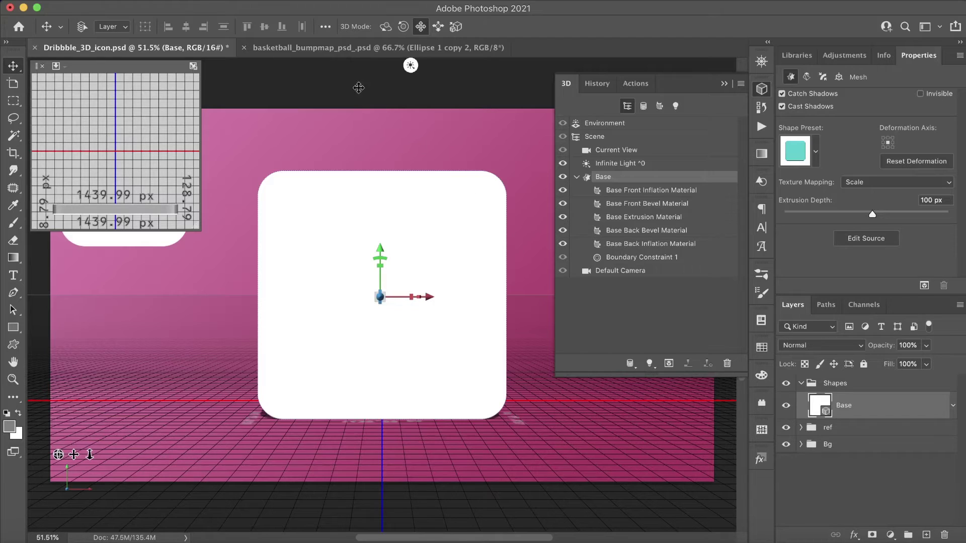
# Step: In the basketball_bumpmap_psd_.psd document, convert the Ellipse 1 copy 2 and Layer 1 layers into a single smart object
pyautogui.click(340, 49)
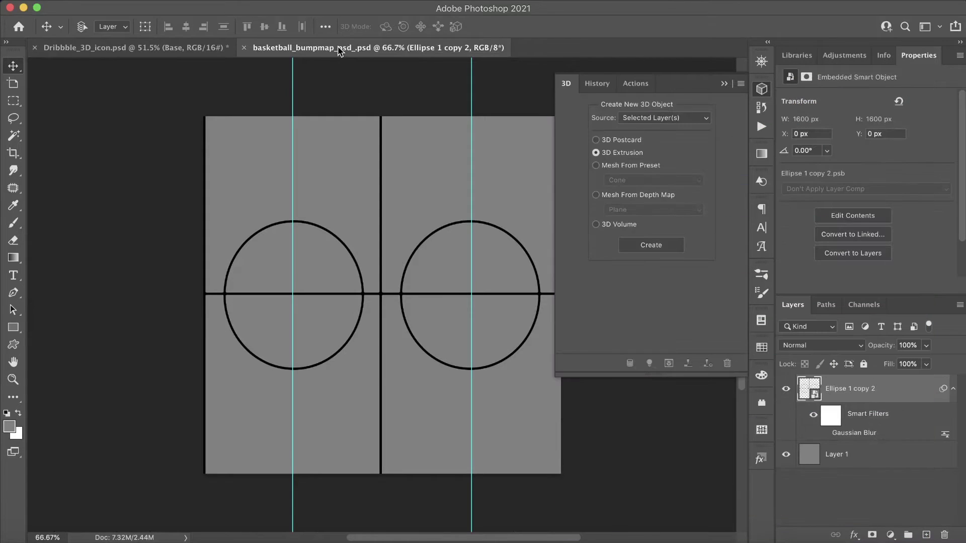
pyautogui.click(724, 84)
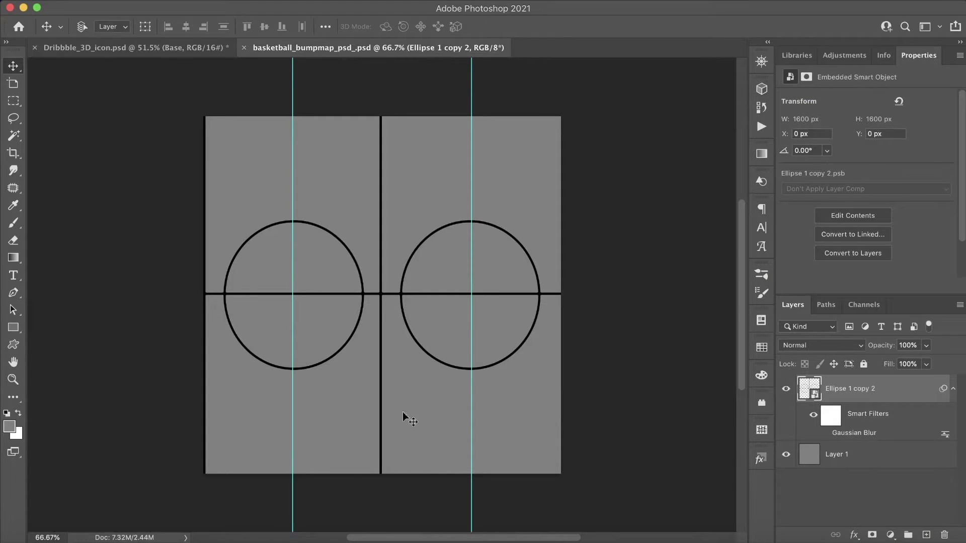
pyautogui.click(886, 459)
pyautogui.rightClick(886, 459)
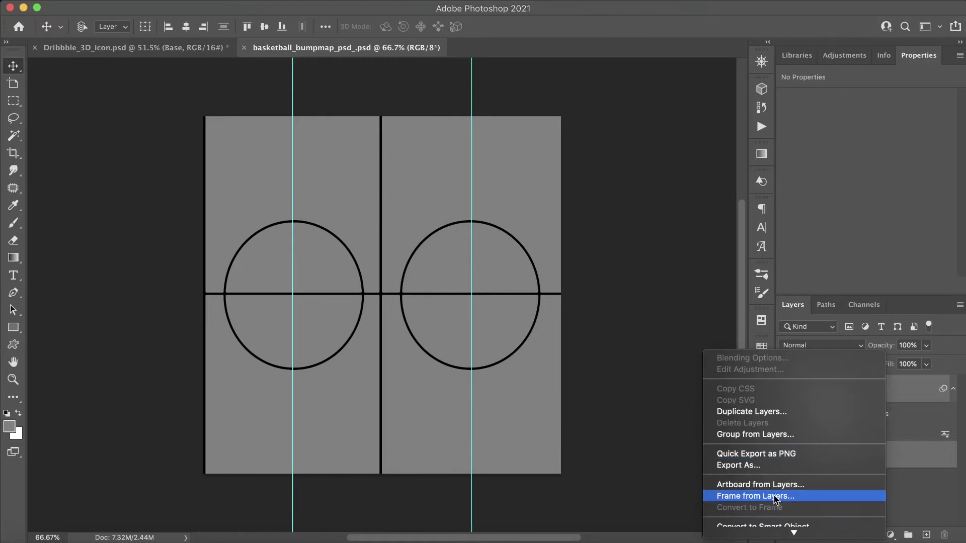
pyautogui.scroll(-2, 790, 498)
pyautogui.click(817, 505)
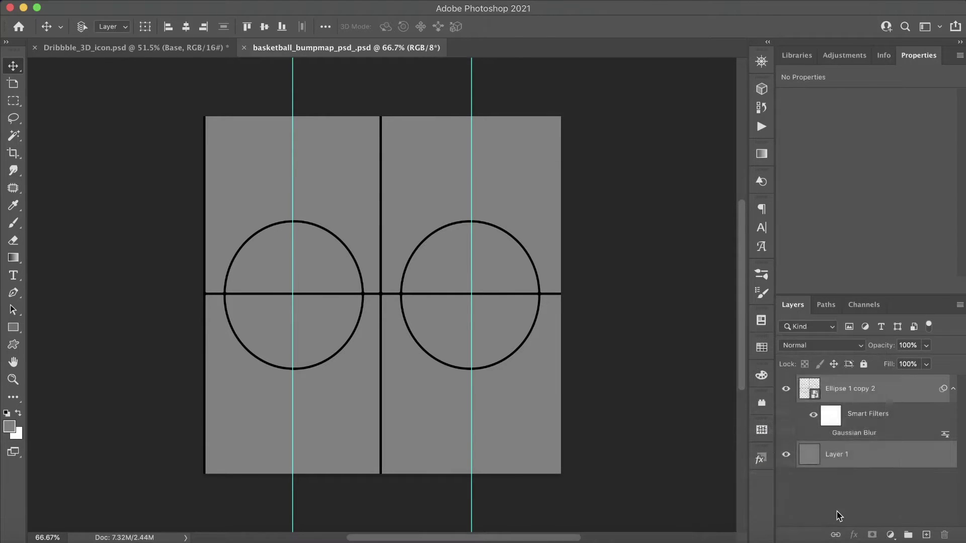
# Step: Duplicate the smart object layer below itself and rename the upper layer Bump_map and the lower one Normal_map
pyautogui.keyDown('alt'); pyautogui.moveTo(863, 394); pyautogui.dragTo(873, 428); pyautogui.keyUp('alt')
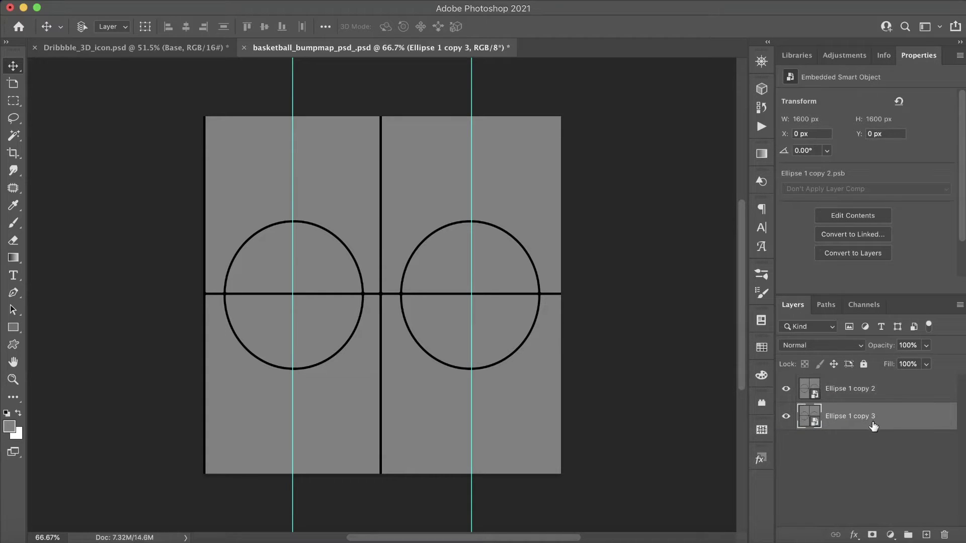
pyautogui.click(860, 394)
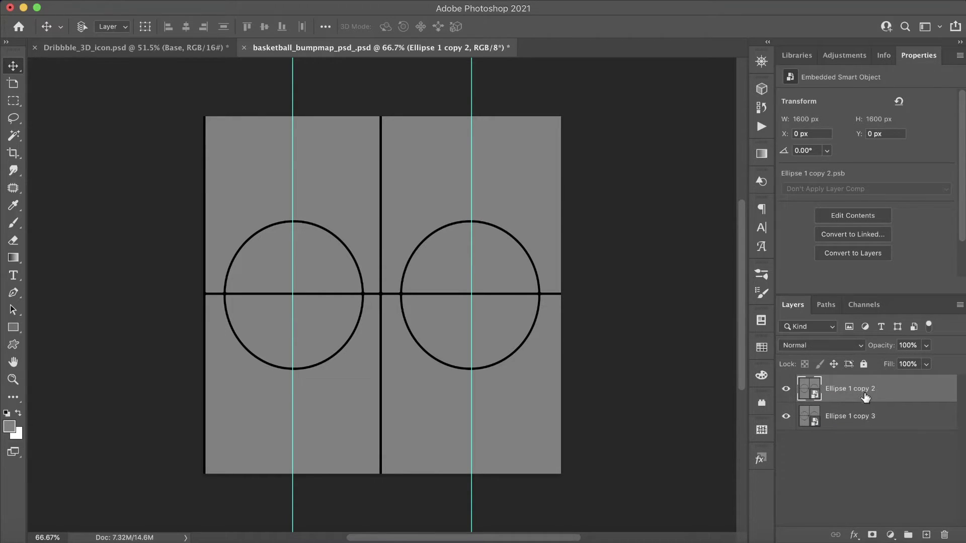
pyautogui.doubleClick(863, 389)
pyautogui.write('Bump_map')
pyautogui.press('Return')
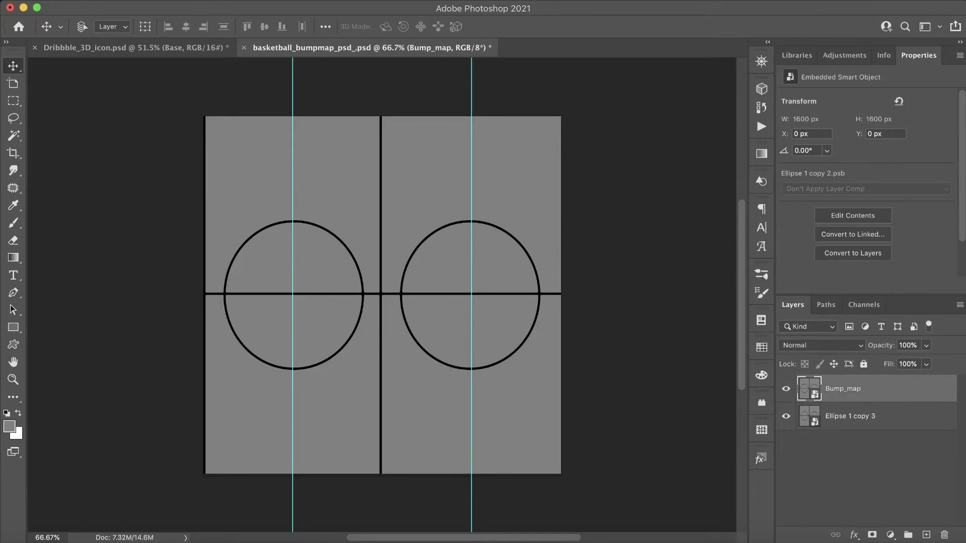
pyautogui.click(859, 416)
pyautogui.doubleClick(860, 416)
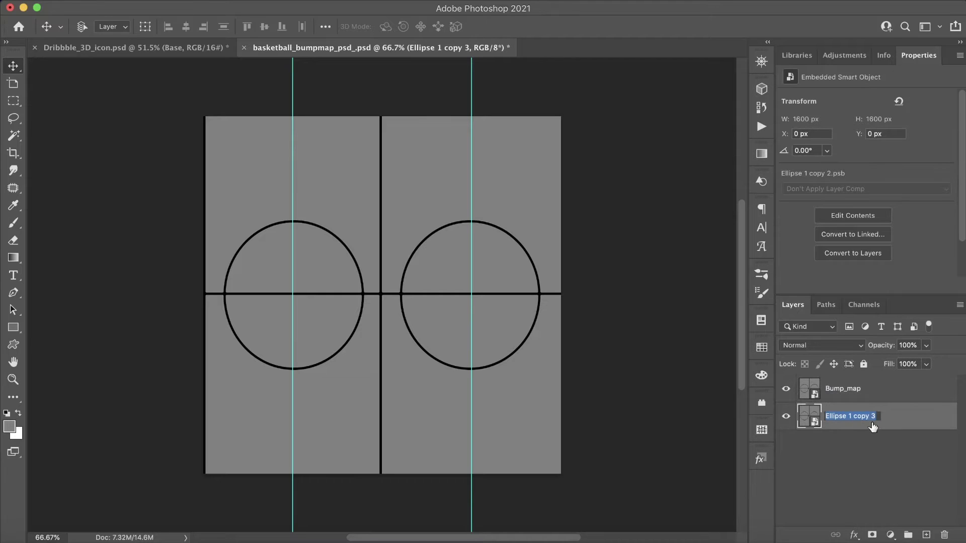
pyautogui.write('Normal_map')
pyautogui.press('Return')
# Step: Hide Normal_map and apply Generate Bump (Height) Map to Bump_map, with Low contrast reduced to about 8% and High contrast raised
pyautogui.click(785, 416)
pyautogui.click(853, 395)
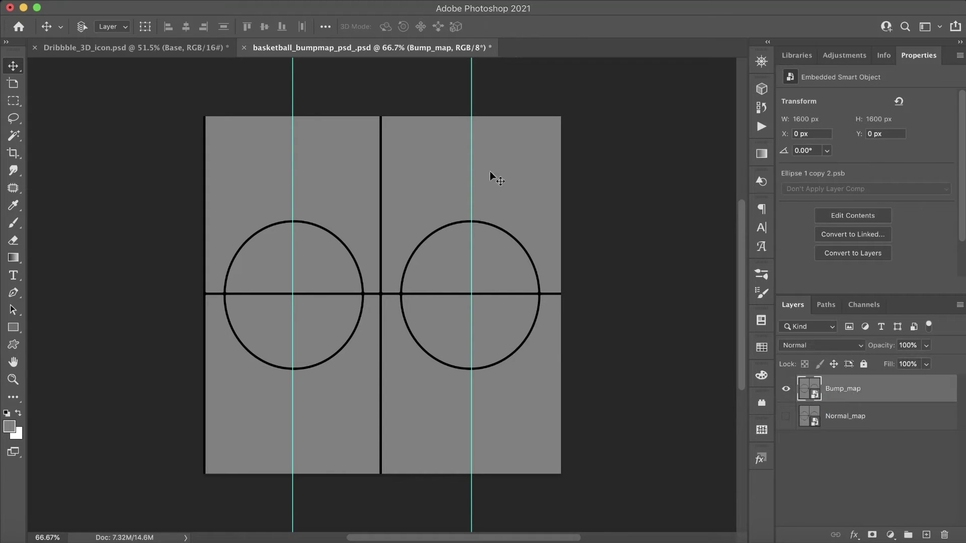
pyautogui.click(285, 1)
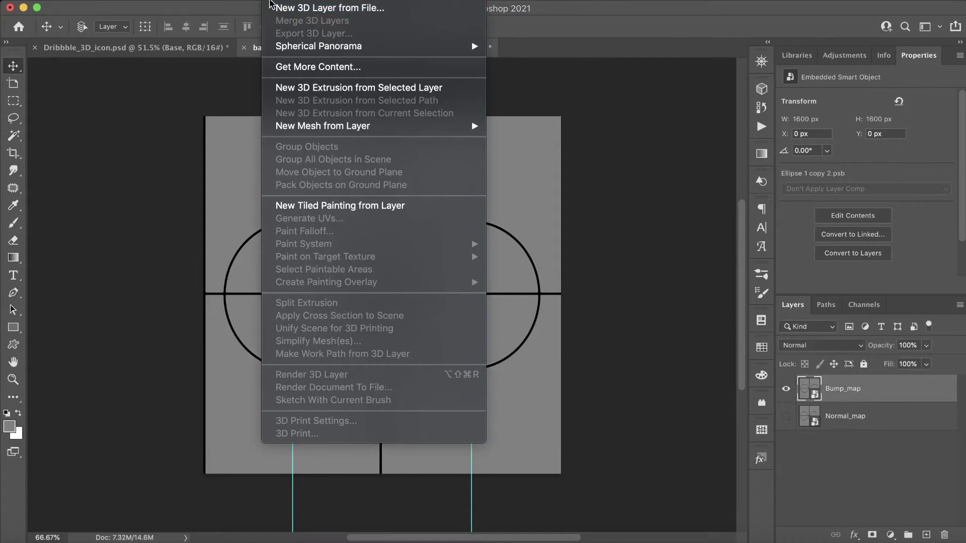
pyautogui.moveTo(257, 6)
pyautogui.moveTo(288, 160)
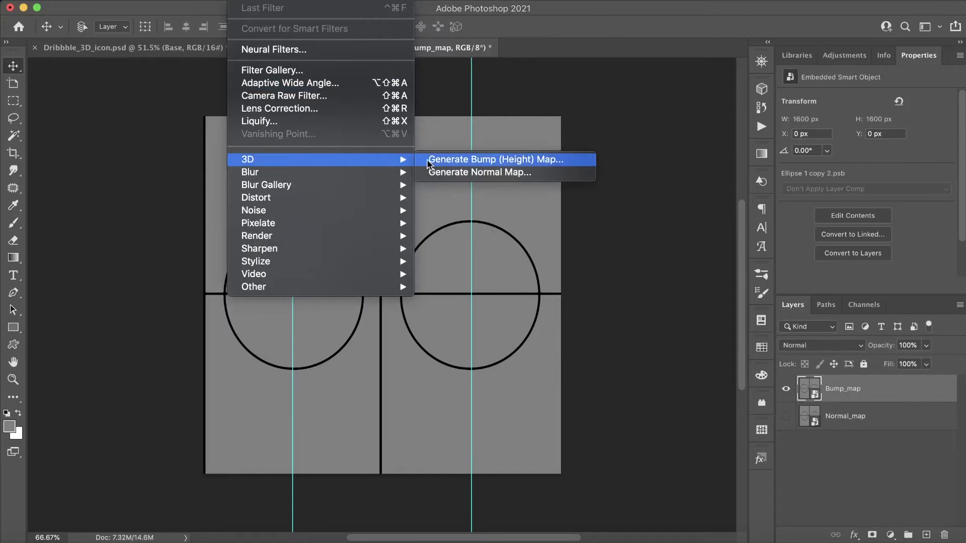
pyautogui.click(573, 160)
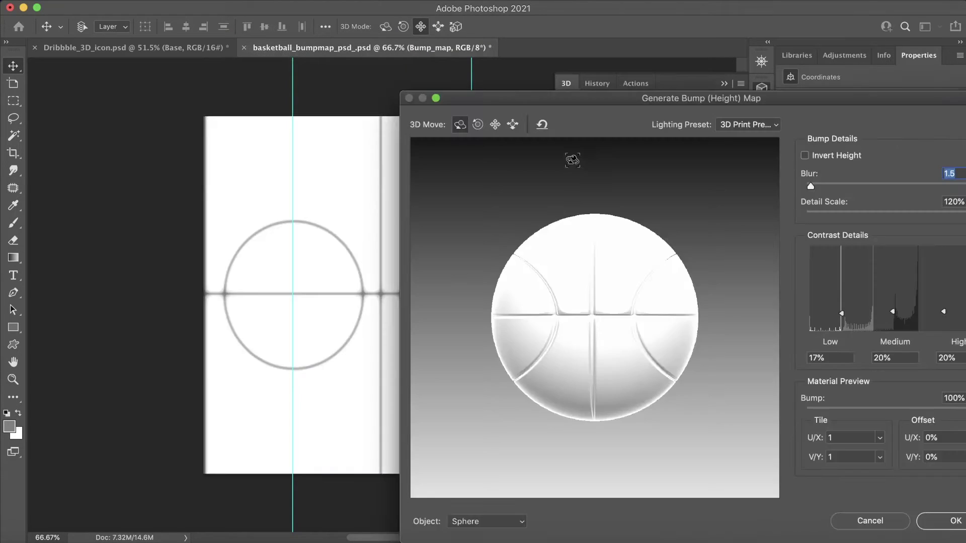
pyautogui.moveTo(615, 96); pyautogui.dragTo(344, 52)
pyautogui.moveTo(572, 273); pyautogui.dragTo(577, 288)
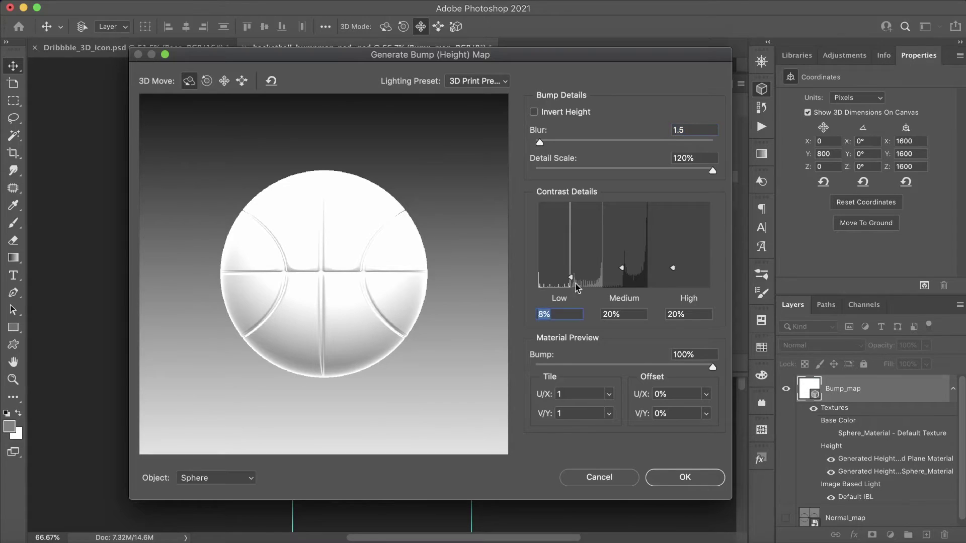
pyautogui.moveTo(675, 272); pyautogui.dragTo(673, 231)
pyautogui.click(682, 478)
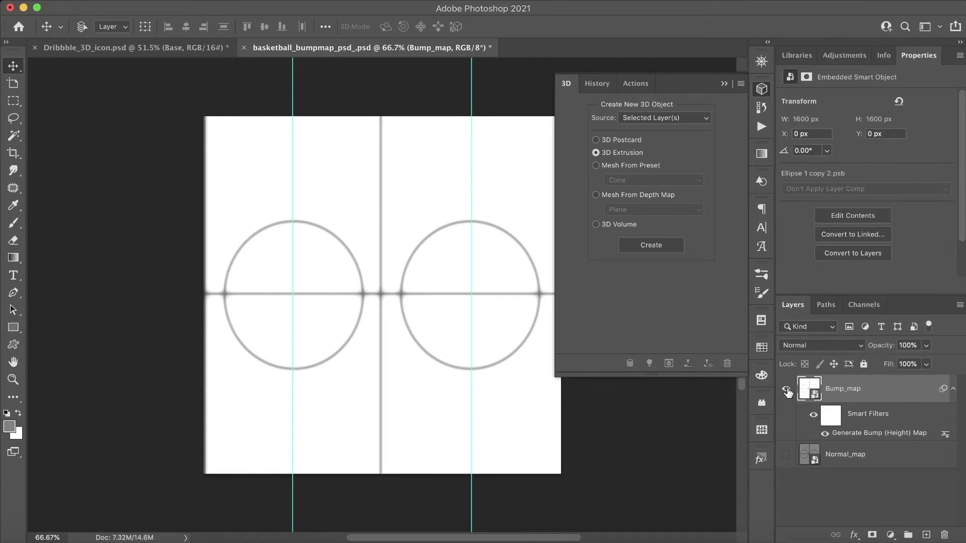
# Step: Hide the Bump_map layer, and duplicate Normal_map below itself, leaving the original Normal_map visible and selected
pyautogui.click(786, 390)
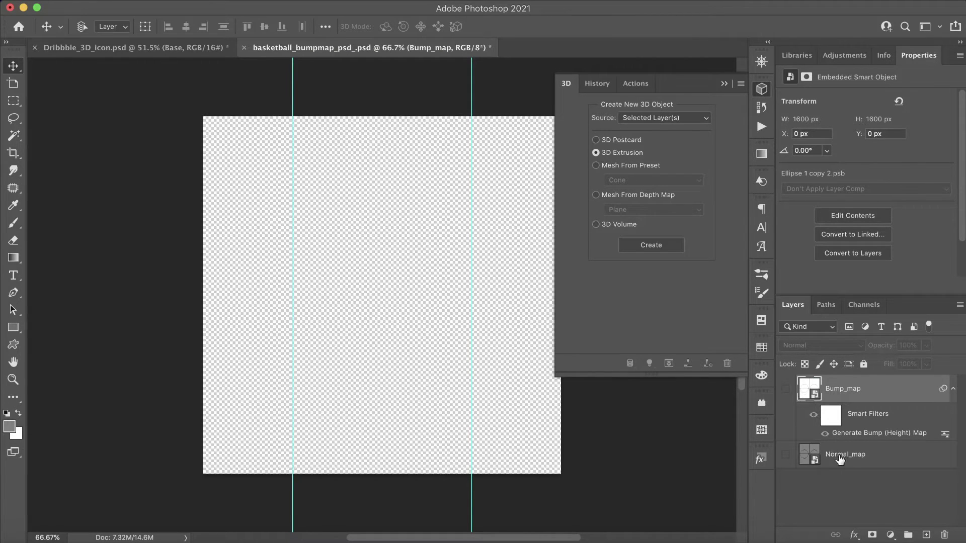
pyautogui.click(855, 456)
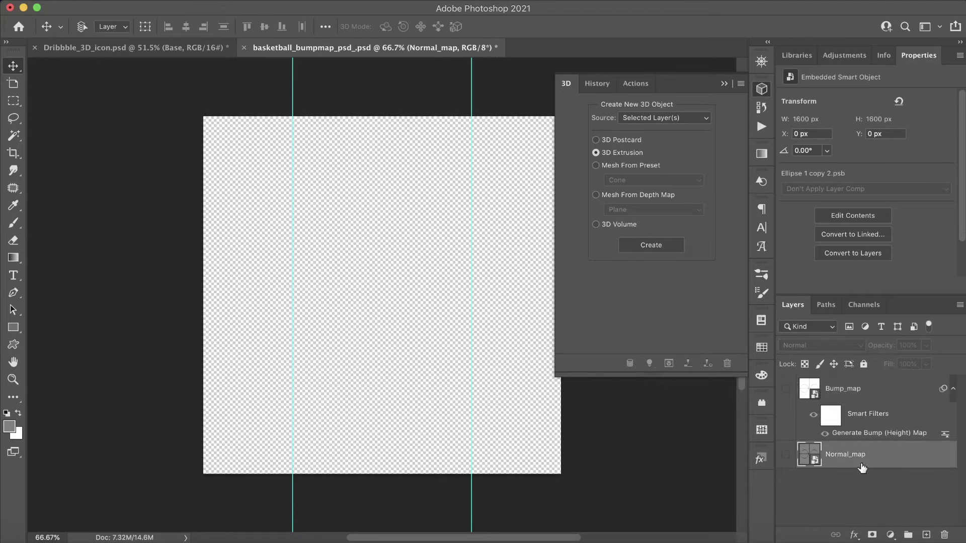
pyautogui.moveTo(843, 456); pyautogui.dragTo(866, 471)
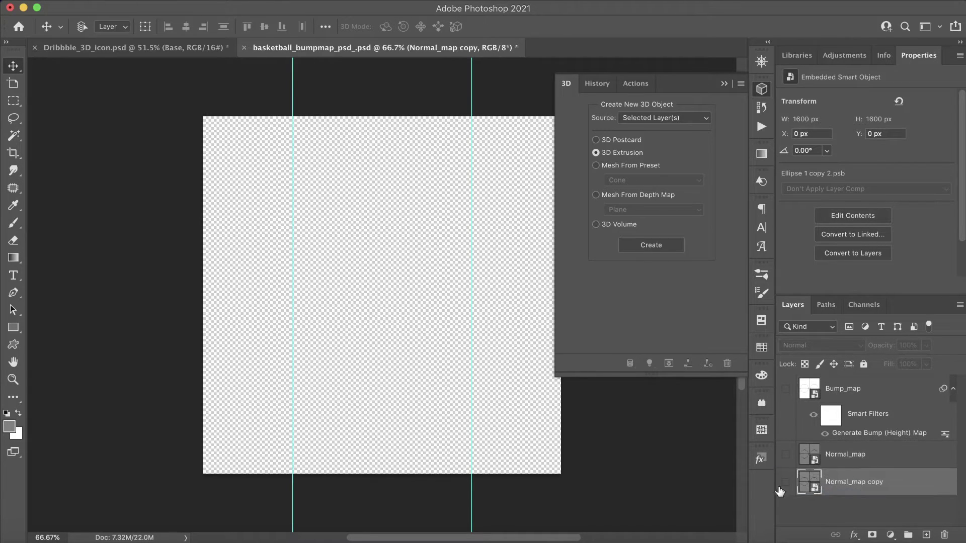
pyautogui.click(786, 454)
pyautogui.click(865, 456)
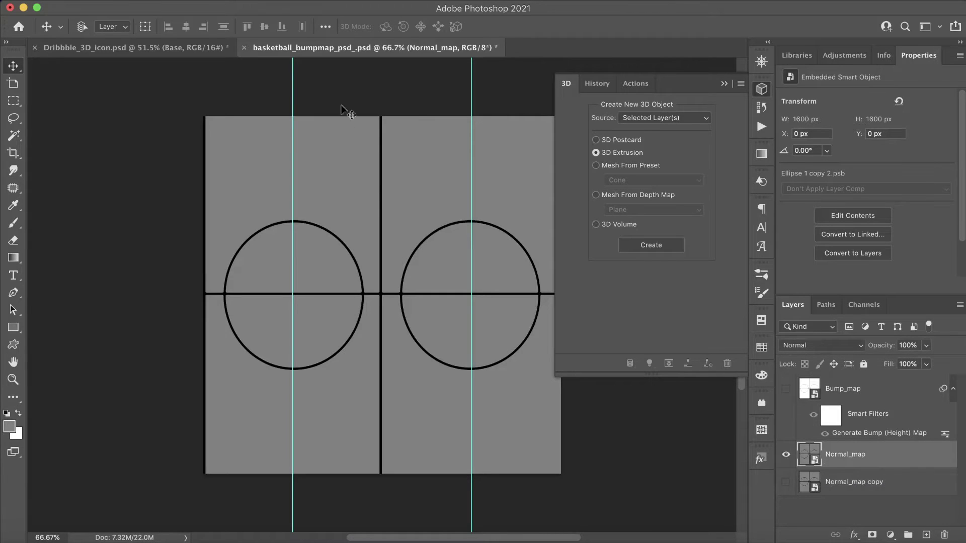
# Step: Apply the Generate Normal Map filter to the Normal_map layer with Low contrast at about 4% and High contrast at 44%
pyautogui.click(276, 4)
pyautogui.moveTo(360, 162)
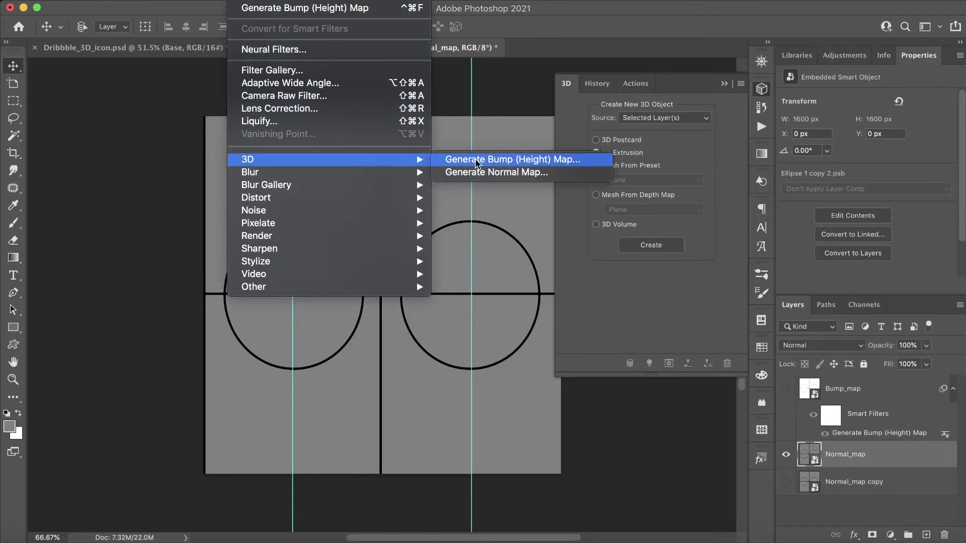
pyautogui.click(530, 172)
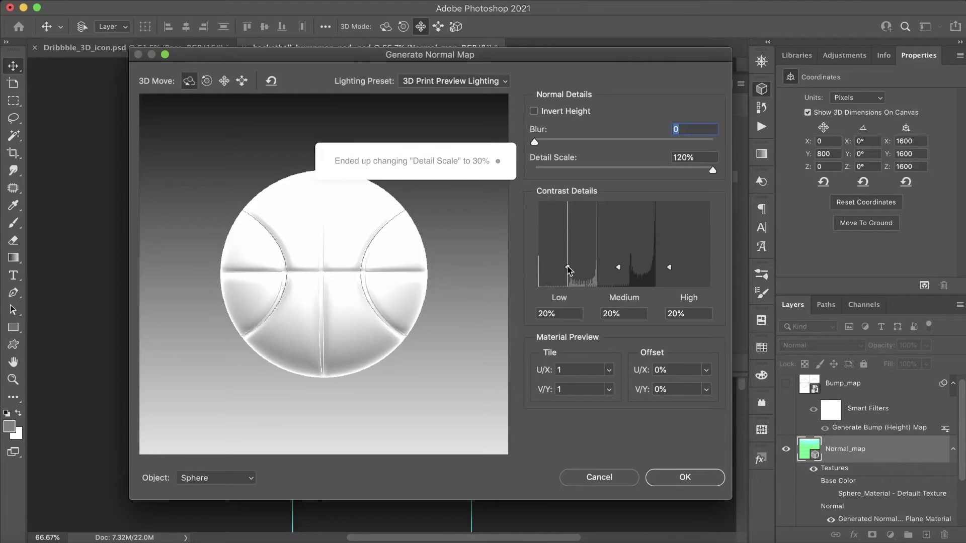
pyautogui.moveTo(567, 268); pyautogui.dragTo(567, 277)
pyautogui.moveTo(668, 267); pyautogui.dragTo(668, 248)
pyautogui.moveTo(567, 275); pyautogui.dragTo(569, 279)
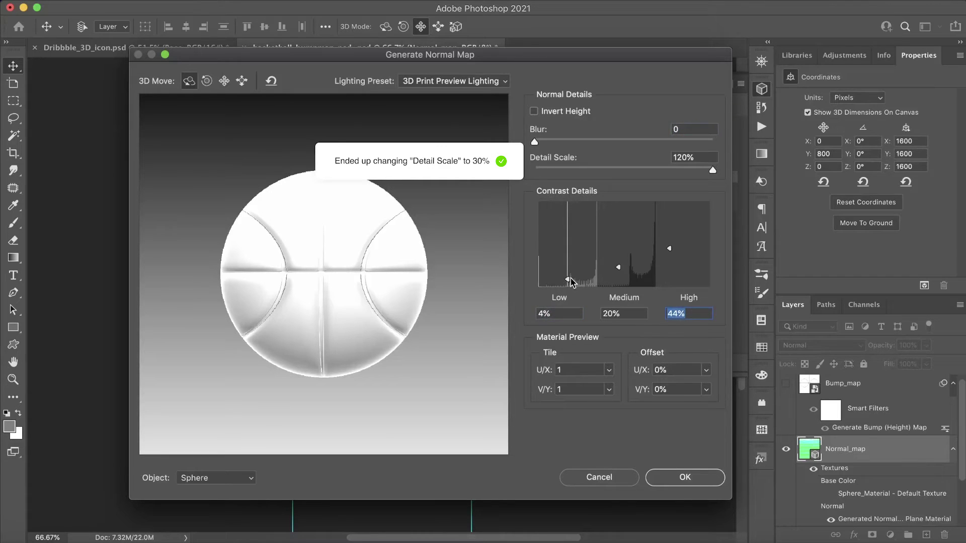
pyautogui.click(693, 475)
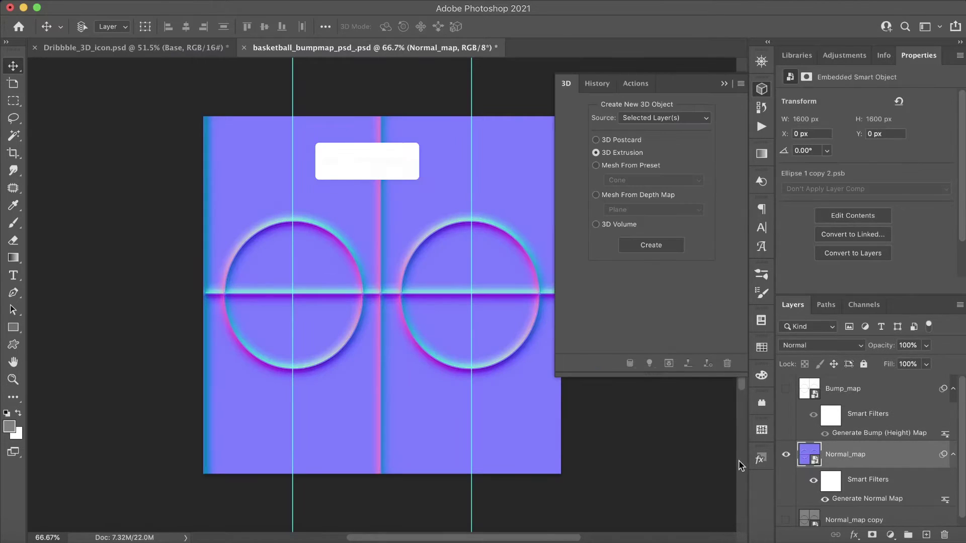
# Step: Hide the Normal_map layer, then show and select the Normal_map copy layer
pyautogui.click(786, 454)
pyautogui.scroll(-1, 787, 483)
pyautogui.click(785, 513)
pyautogui.click(866, 517)
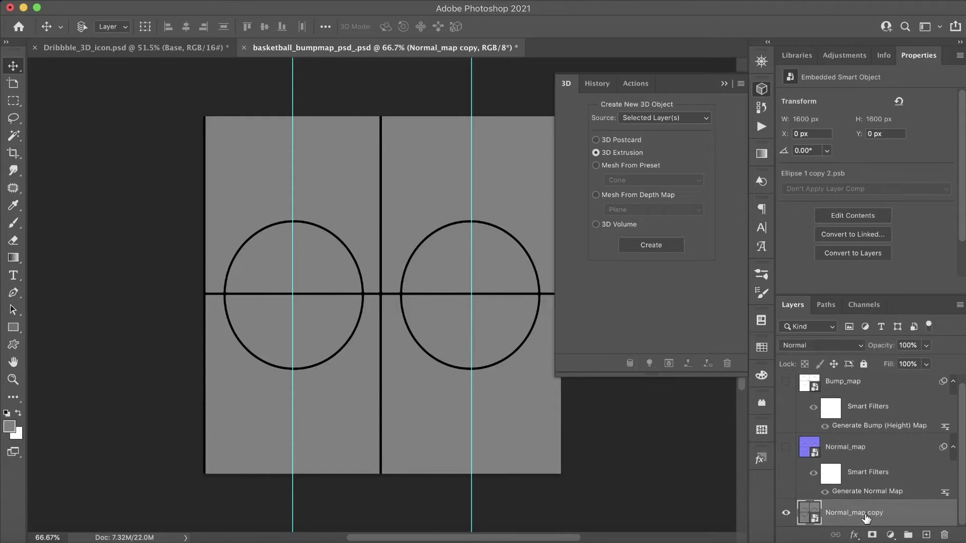
# Step: Rename the Normal_map copy layer as Reflection, and make the Normal_map and Bump_map layers visible again
pyautogui.doubleClick(870, 516)
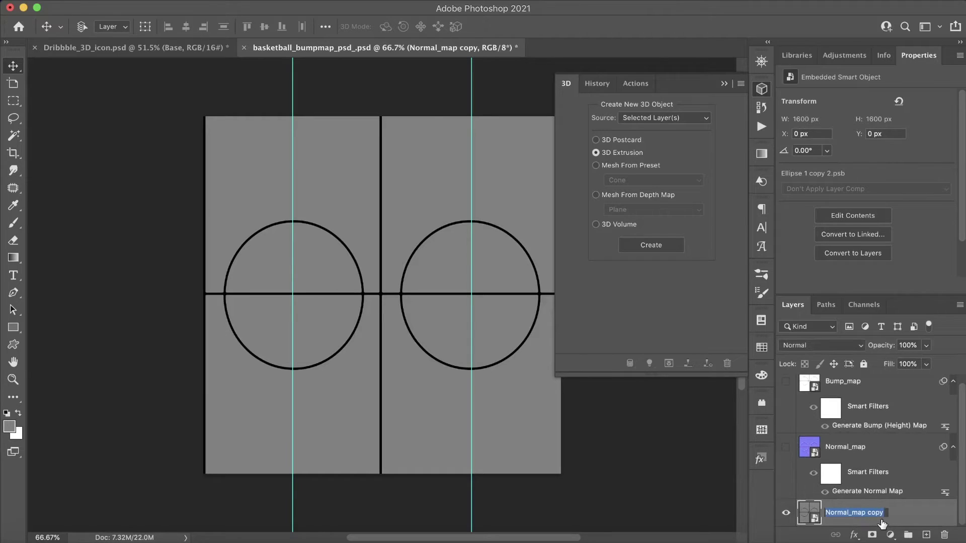
pyautogui.write('Reflection')
pyautogui.press('Return')
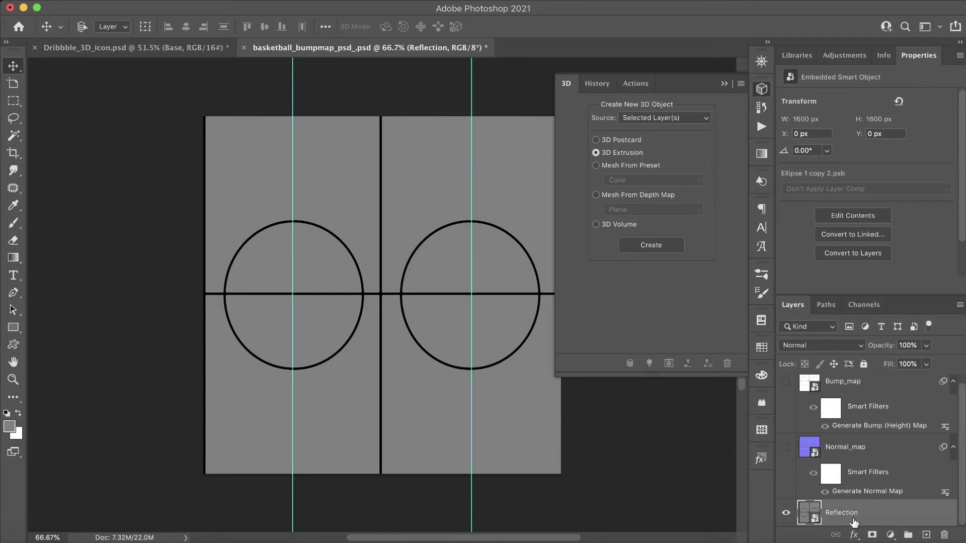
pyautogui.click(787, 451)
pyautogui.click(786, 381)
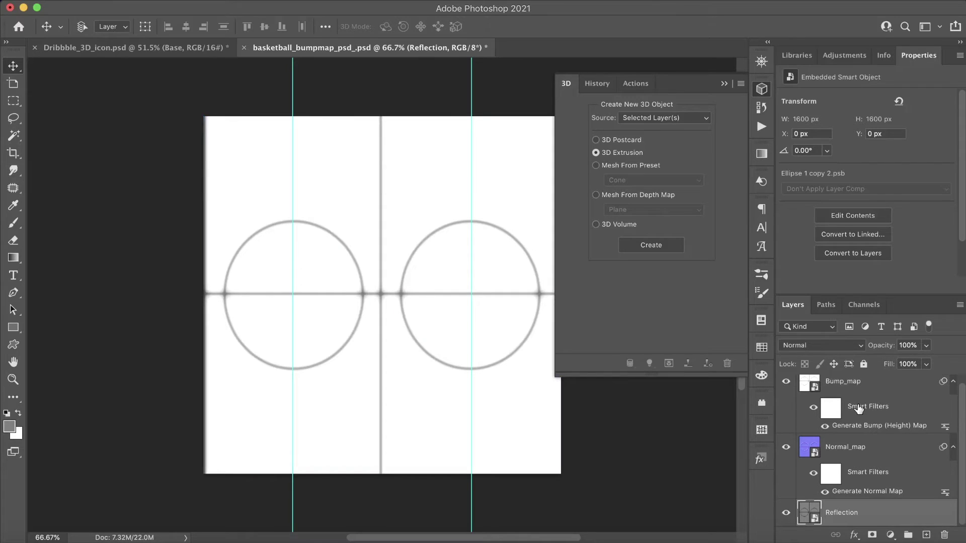
# Step: Quick-export the Bump_map layer as Bump_map.png into Documents/ProjectsYt/App_Icons/Dribbble/3D
pyautogui.click(890, 397)
pyautogui.rightClick(892, 390)
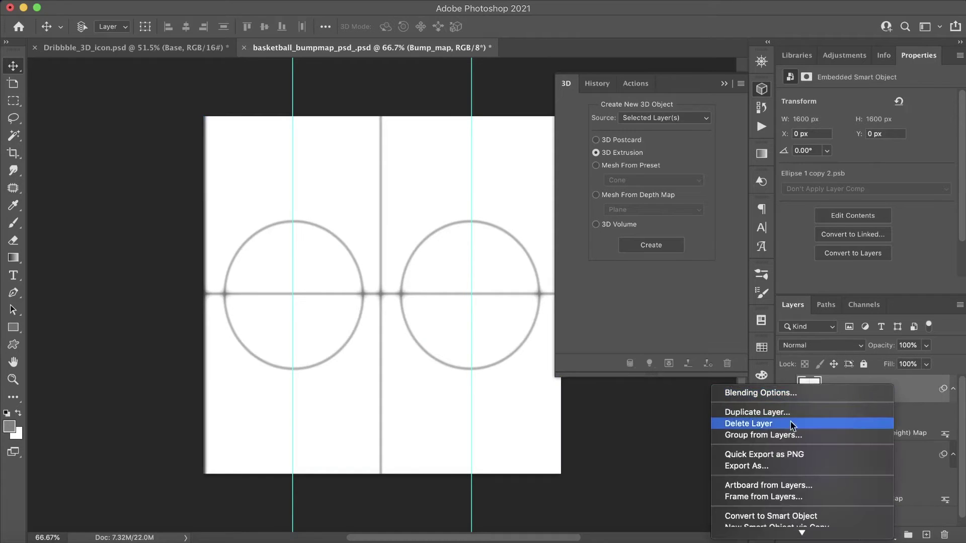
pyautogui.click(793, 455)
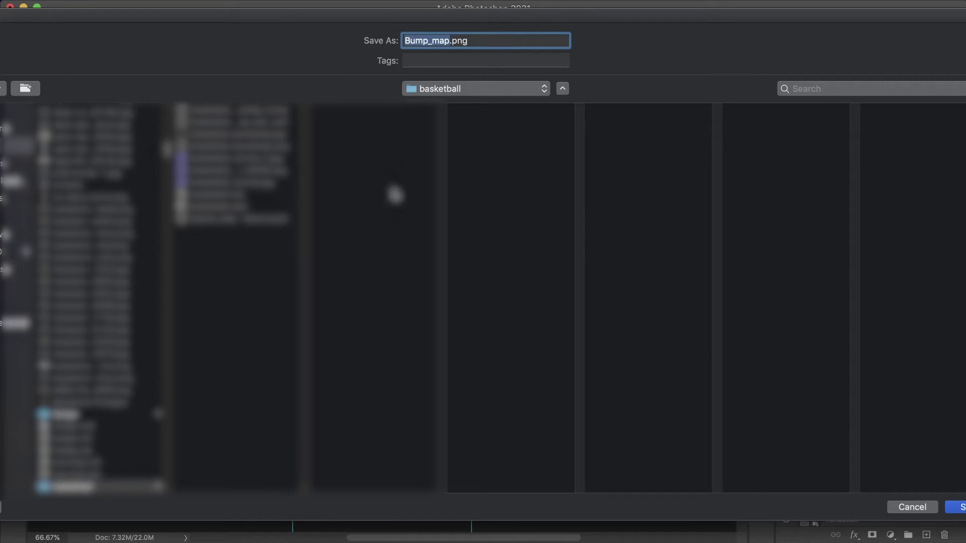
pyautogui.click(15, 162)
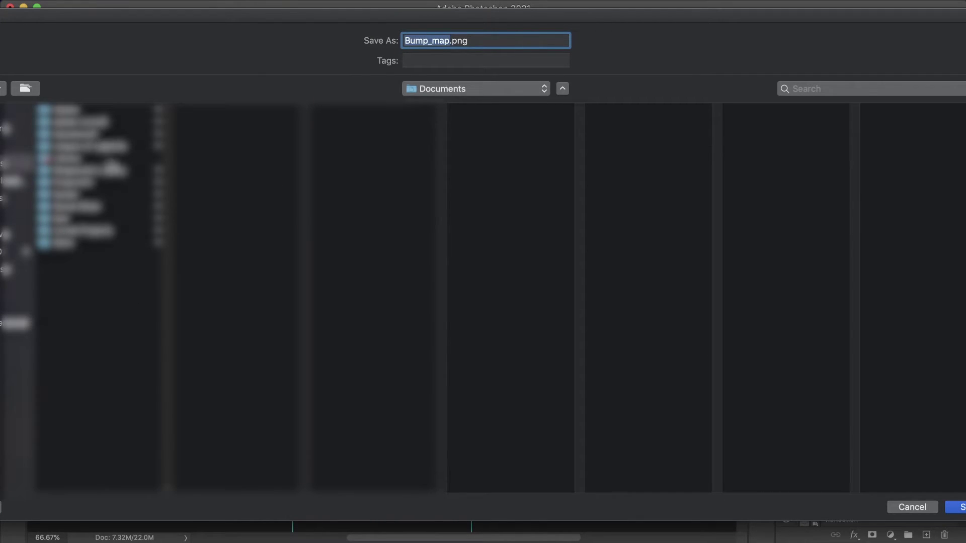
pyautogui.click(100, 182)
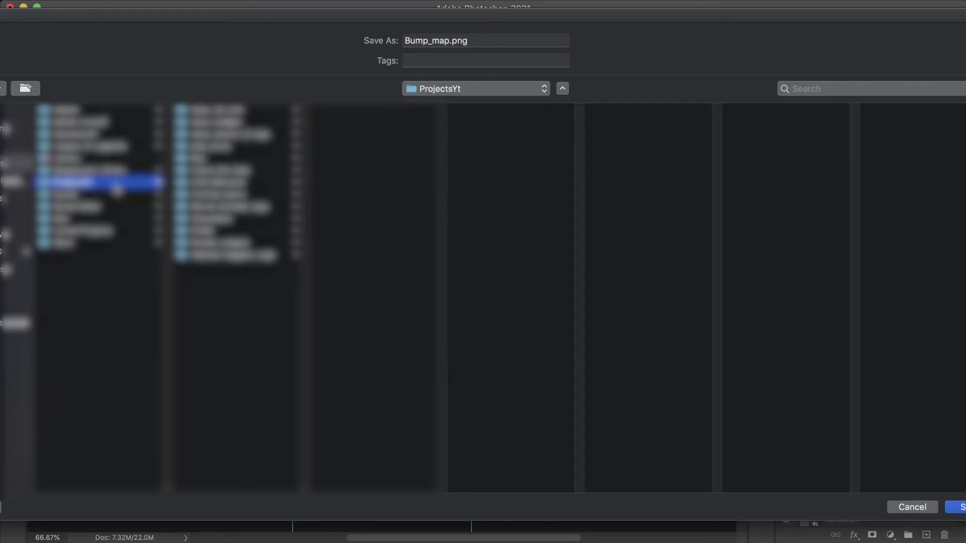
pyautogui.click(254, 147)
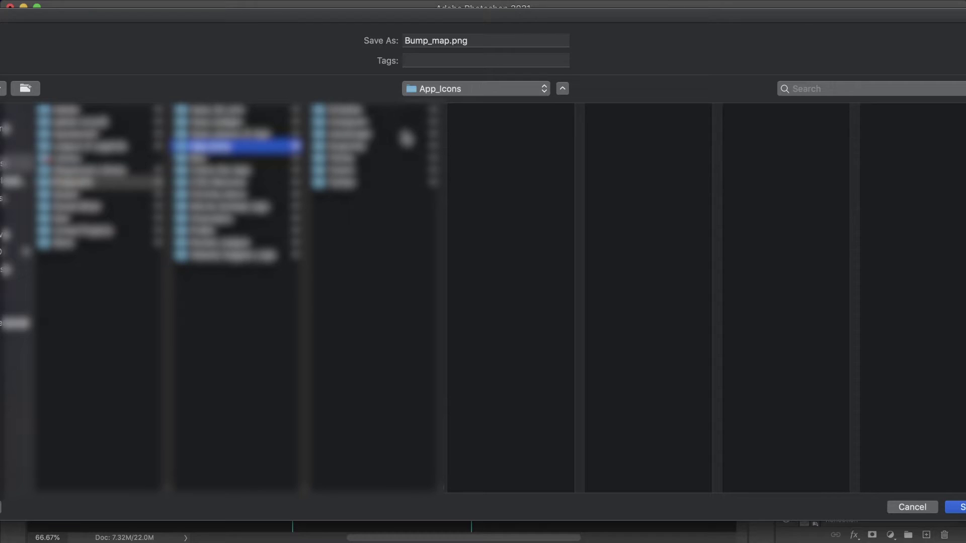
pyautogui.click(400, 110)
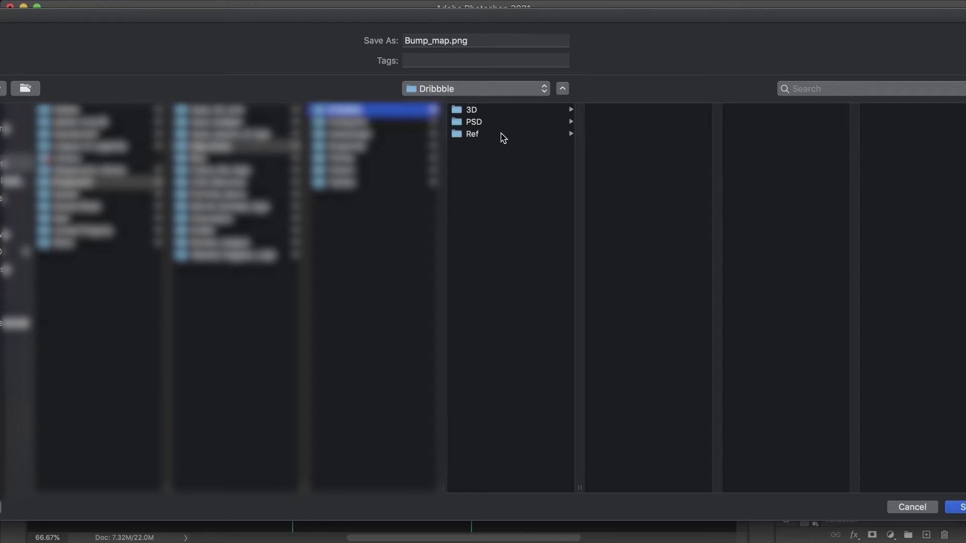
pyautogui.click(500, 111)
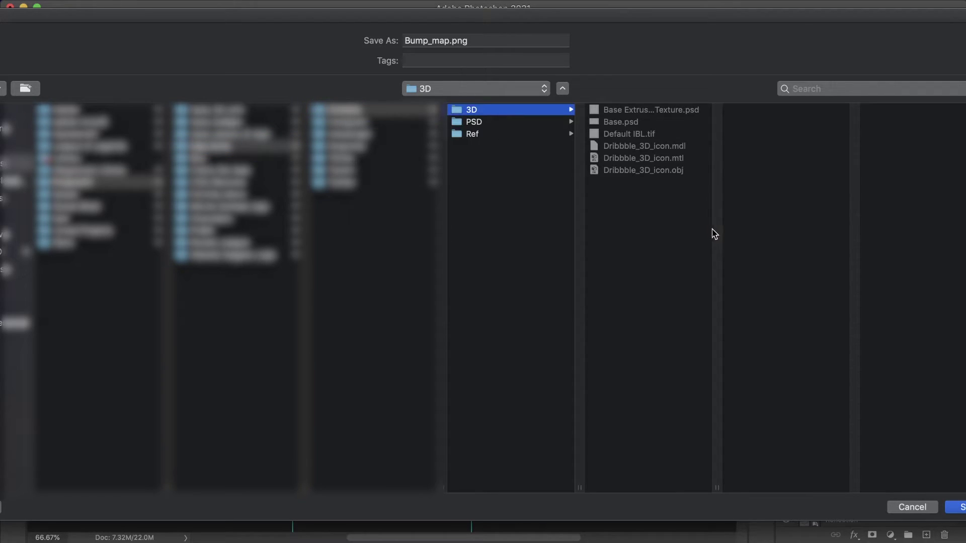
pyautogui.press('Return')
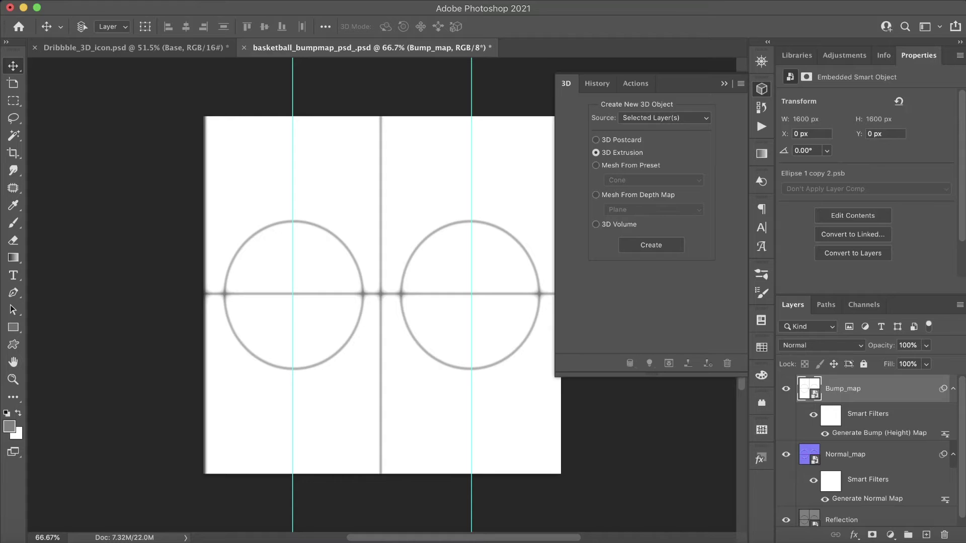
# Step: Quick-export the Normal_map layer as Normal_map.png into the 3D folder
pyautogui.click(889, 464)
pyautogui.rightClick(888, 463)
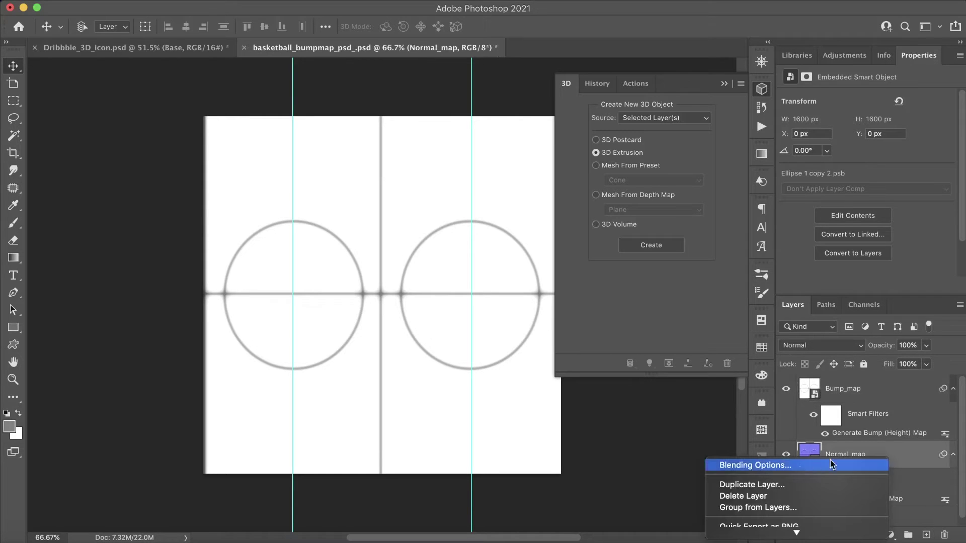
pyautogui.click(799, 505)
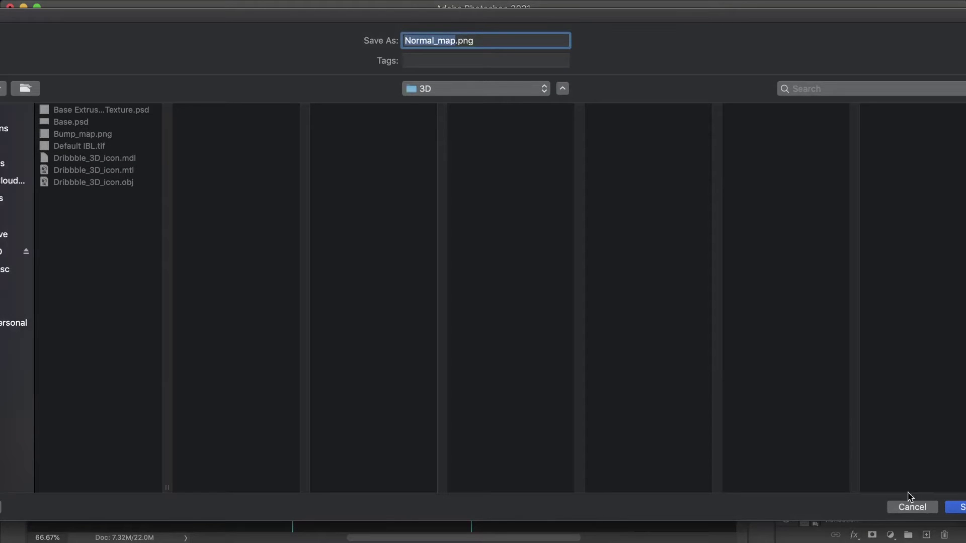
pyautogui.click(958, 507)
# Step: Quick-export the Reflection layer as Reflection.png into the 3D folder, and collapse the floating 3D panel
pyautogui.scroll(-2, 881, 463)
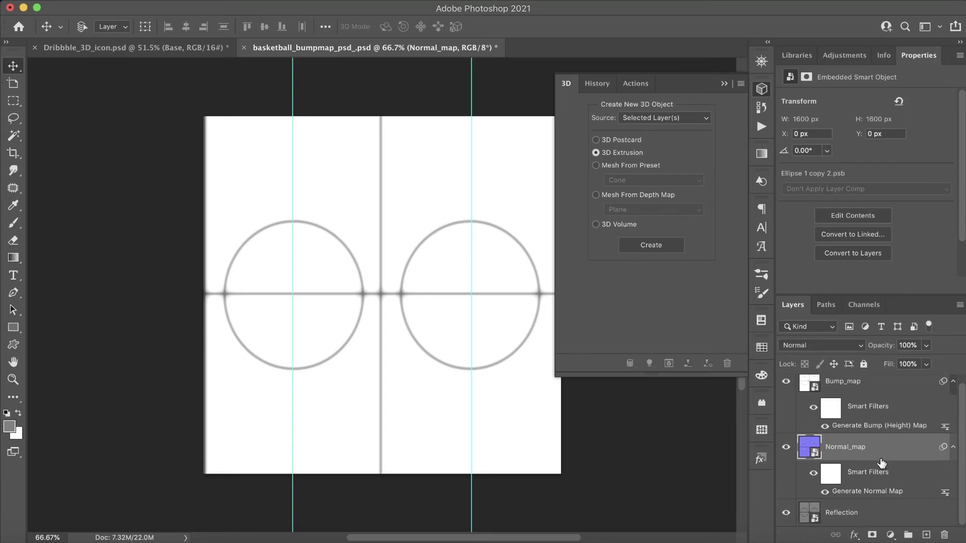
pyautogui.rightClick(905, 523)
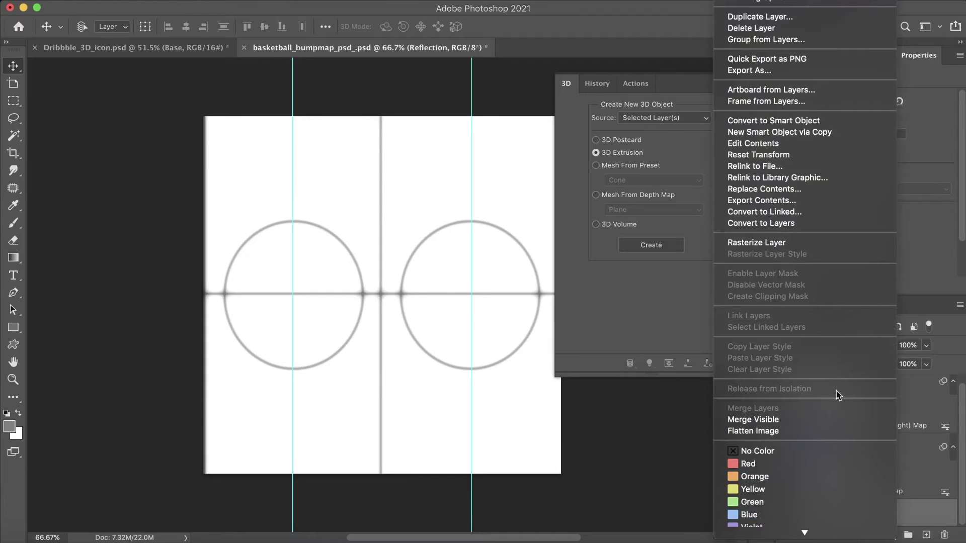
pyautogui.click(923, 491)
pyautogui.rightClick(920, 510)
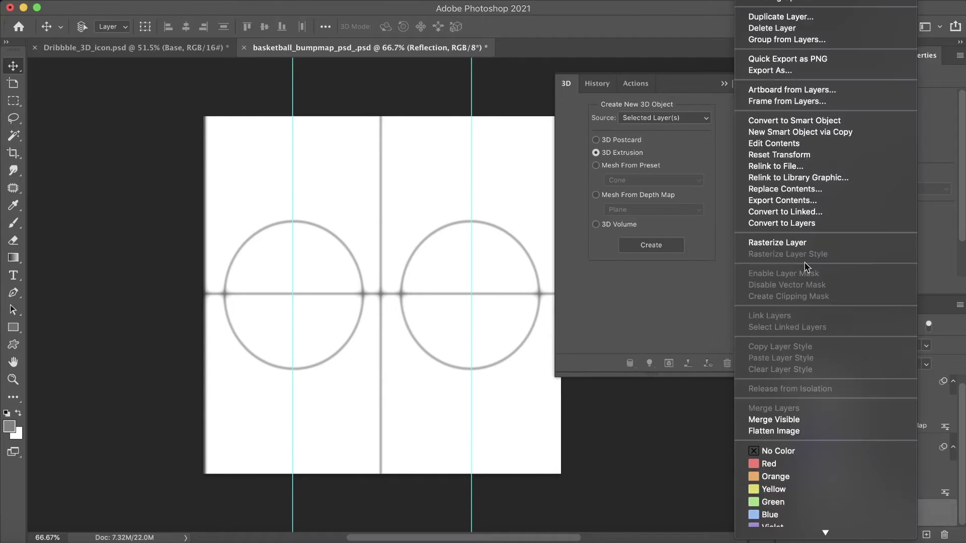
pyautogui.click(831, 60)
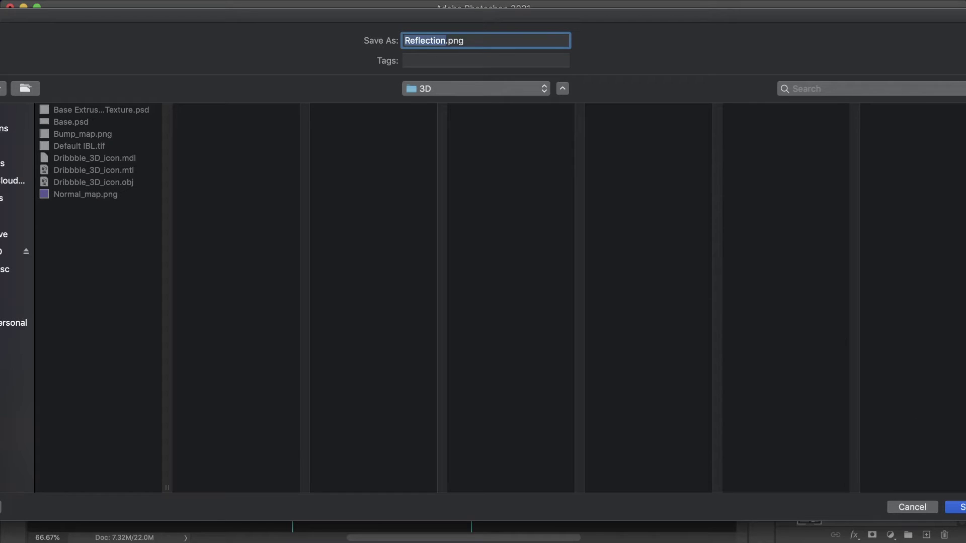
pyautogui.press('Return')
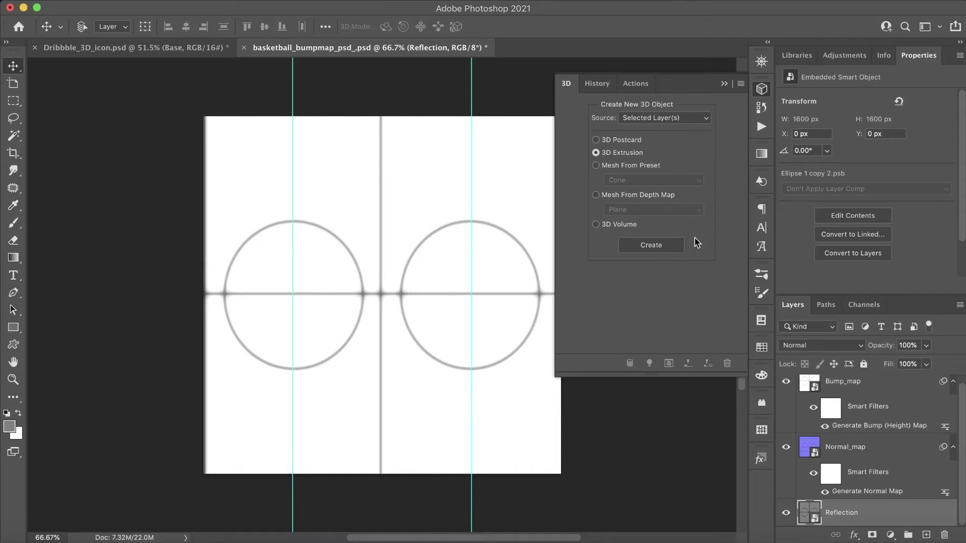
pyautogui.click(723, 83)
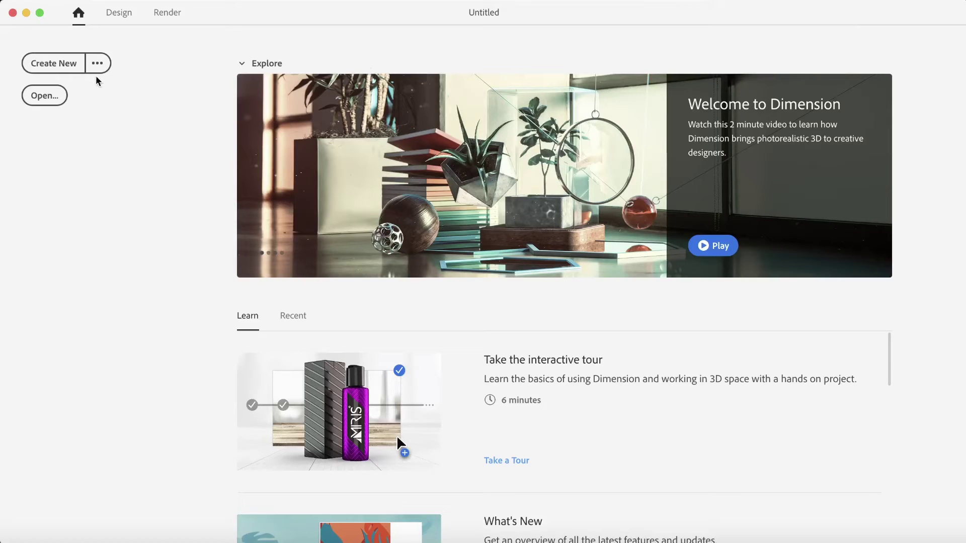
# Step: In Adobe Dimension, create a new scene with a proportionally linked 2400 x 1800 px canvas, and filter the starter assets to models
pyautogui.click(69, 67)
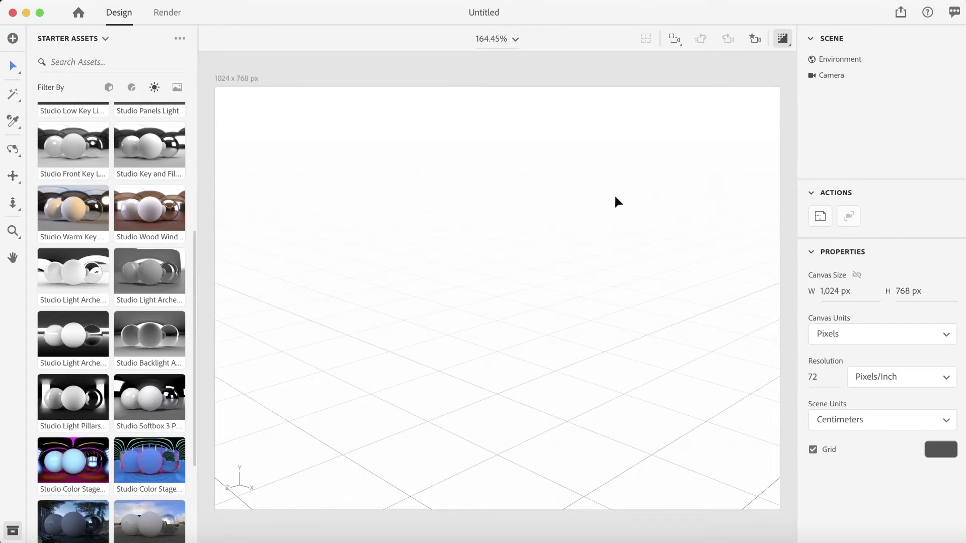
pyautogui.click(841, 293)
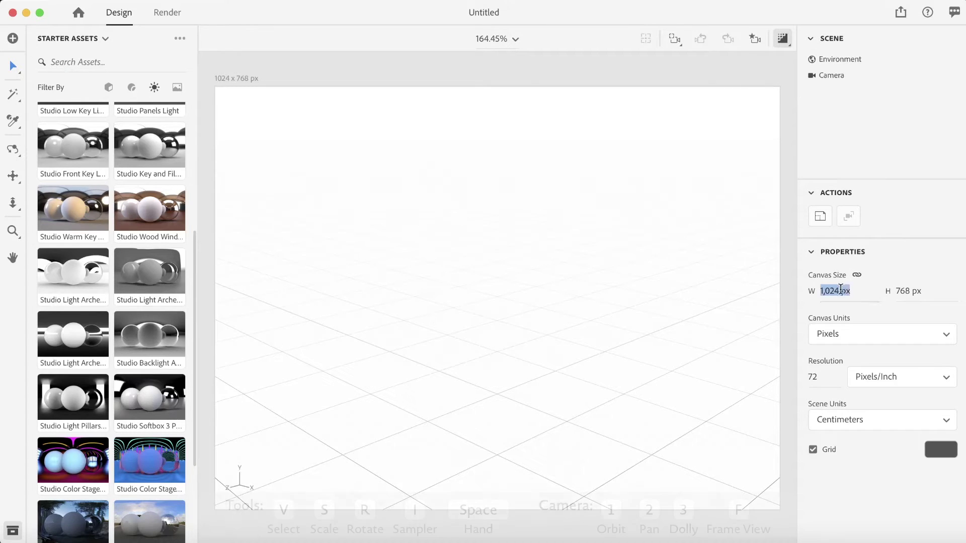
pyautogui.write('2400')
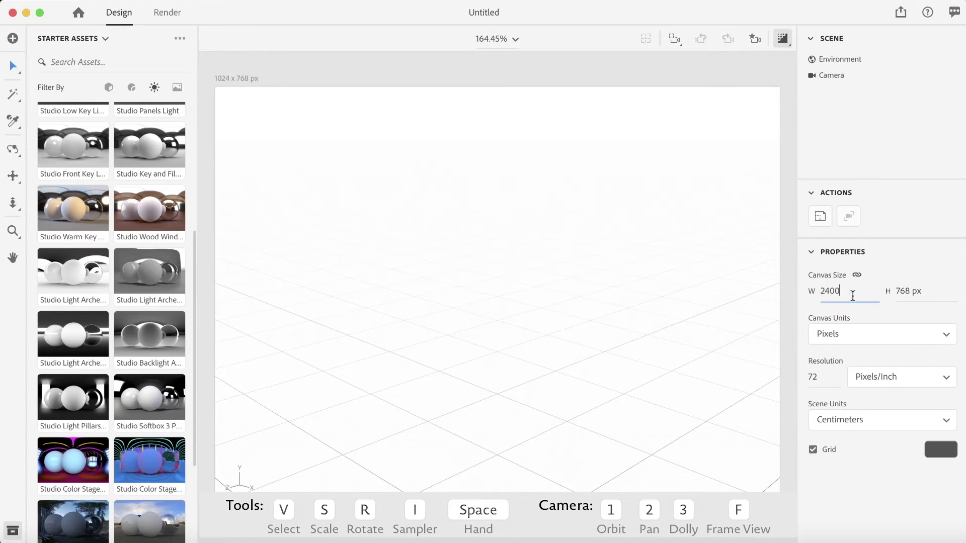
pyautogui.press('Tab')
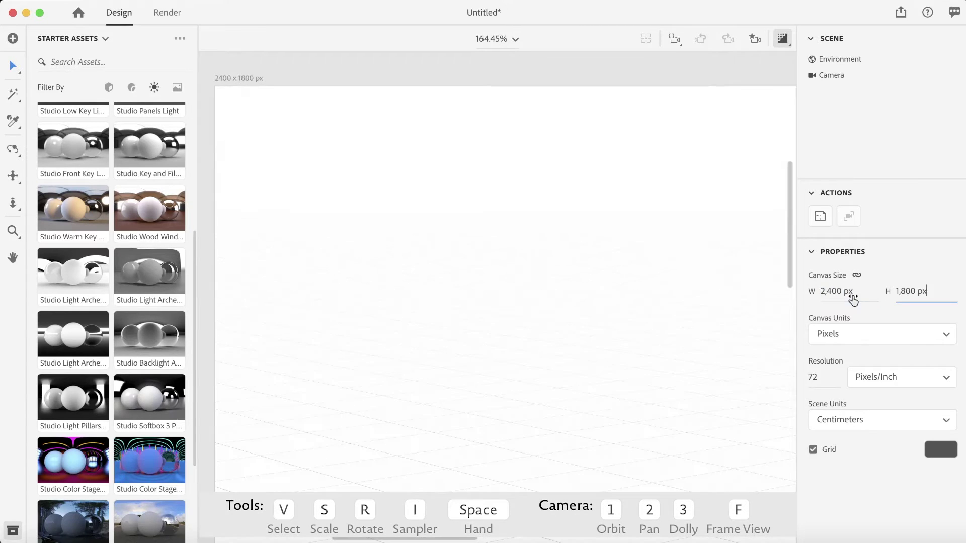
pyautogui.click(514, 40)
pyautogui.click(491, 65)
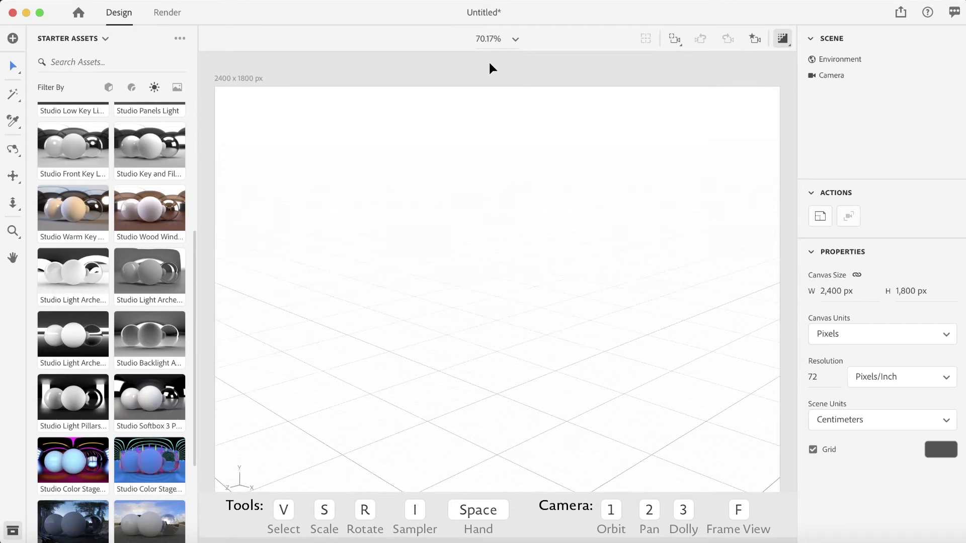
pyautogui.click(110, 90)
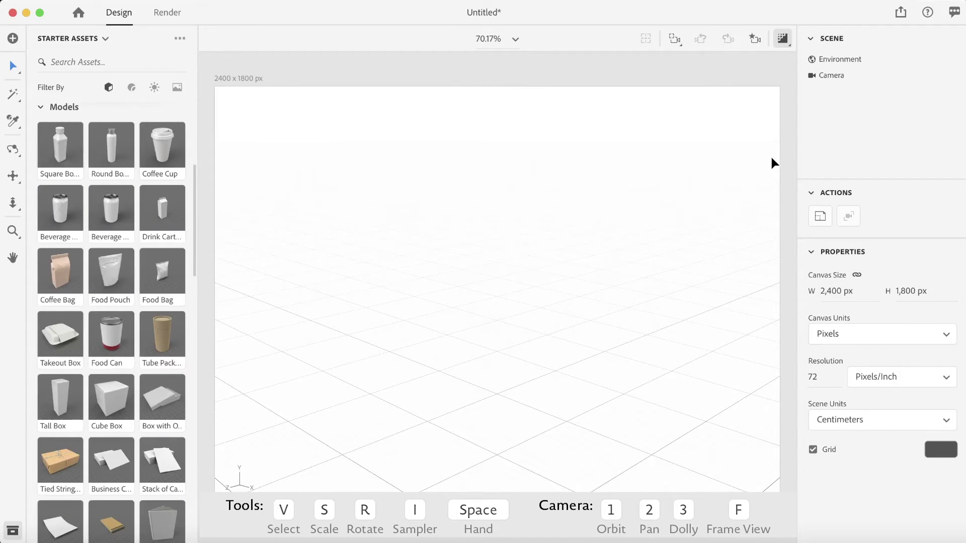
# Step: Set the environment's background color to hex C44C7F
pyautogui.click(840, 59)
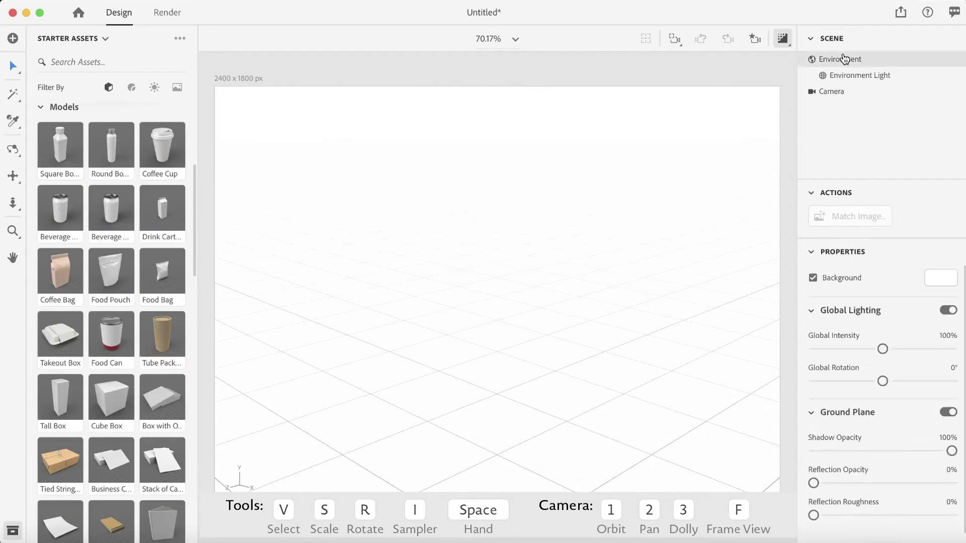
pyautogui.click(941, 278)
pyautogui.click(817, 392)
pyautogui.write('c44c7f')
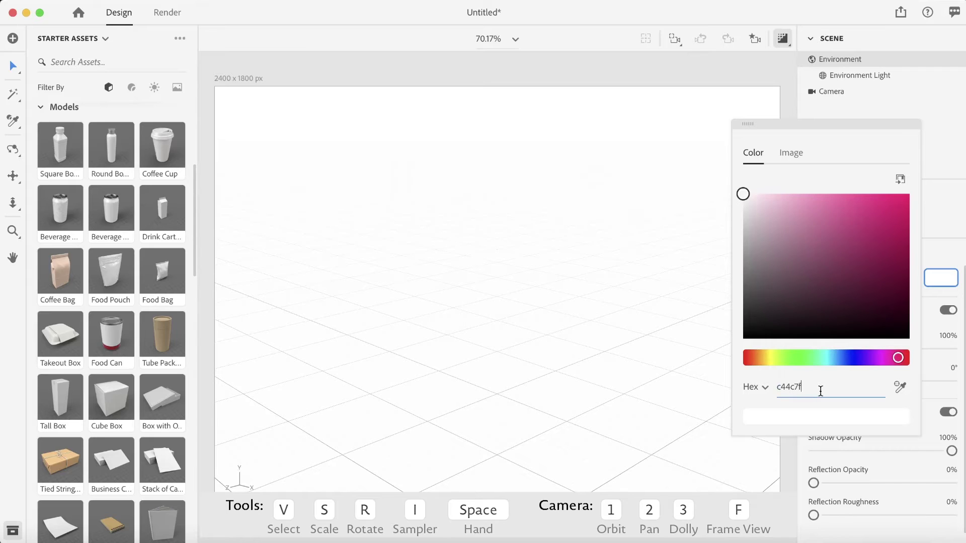
pyautogui.press('Return')
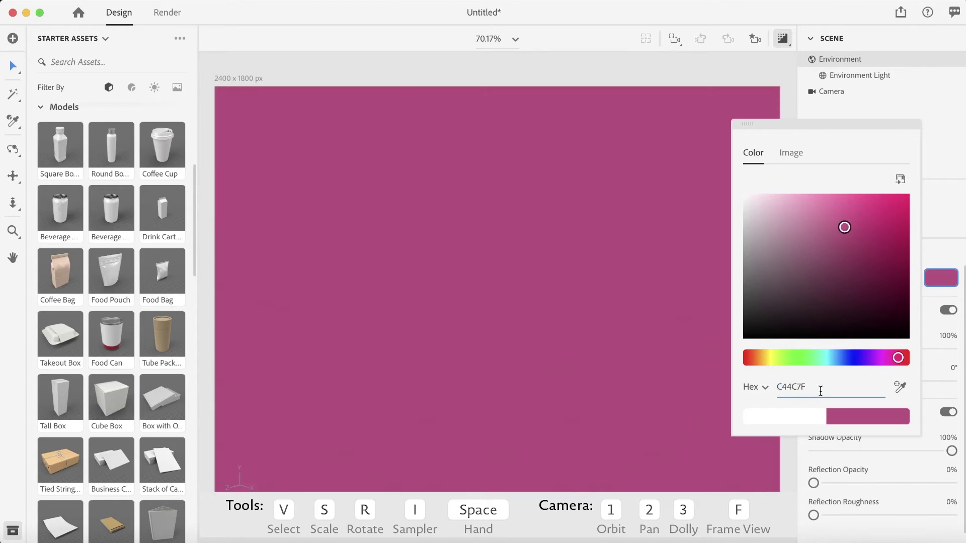
pyautogui.click(933, 161)
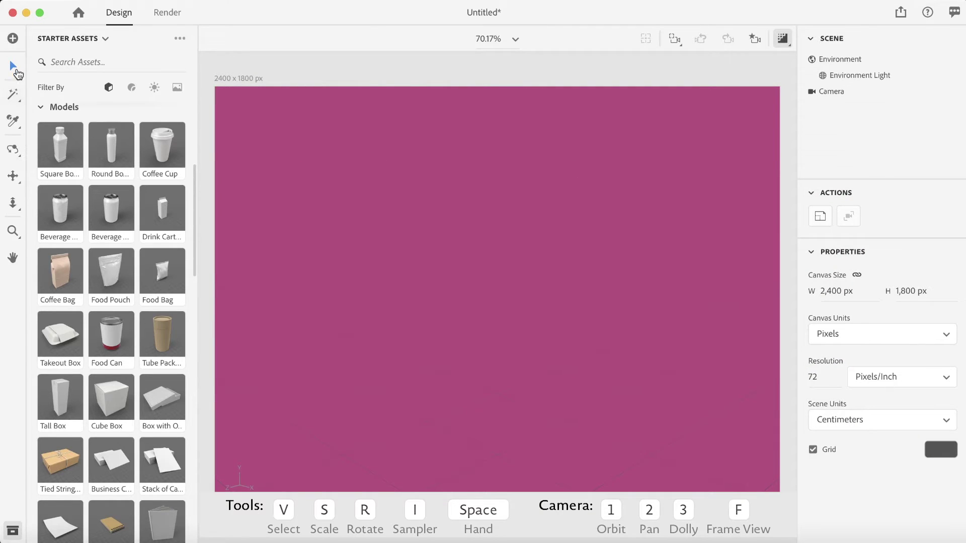
# Step: Import Dribbble_3D_icon.obj from the Dribbble project's 3D folder, and frame the imported Base model with the camera
pyautogui.click(13, 38)
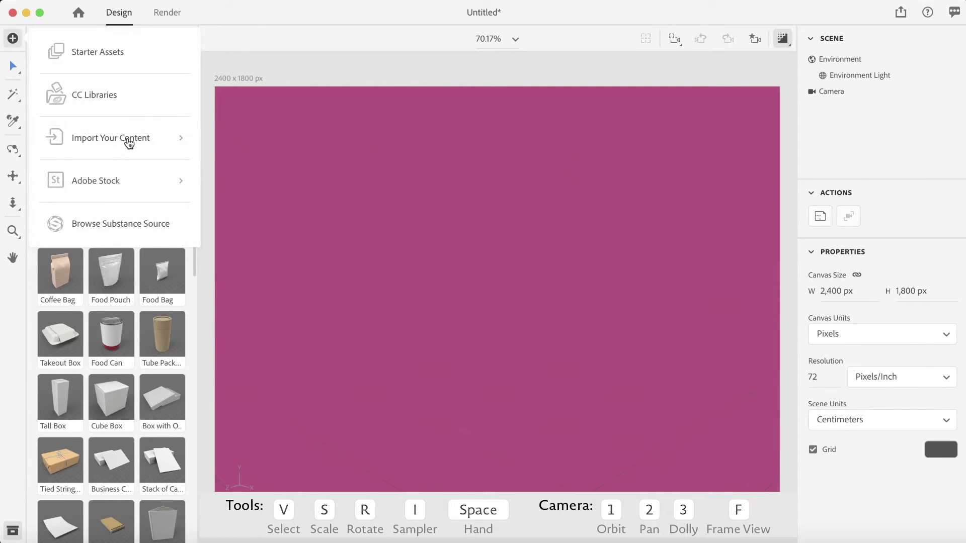
pyautogui.click(128, 143)
pyautogui.click(85, 68)
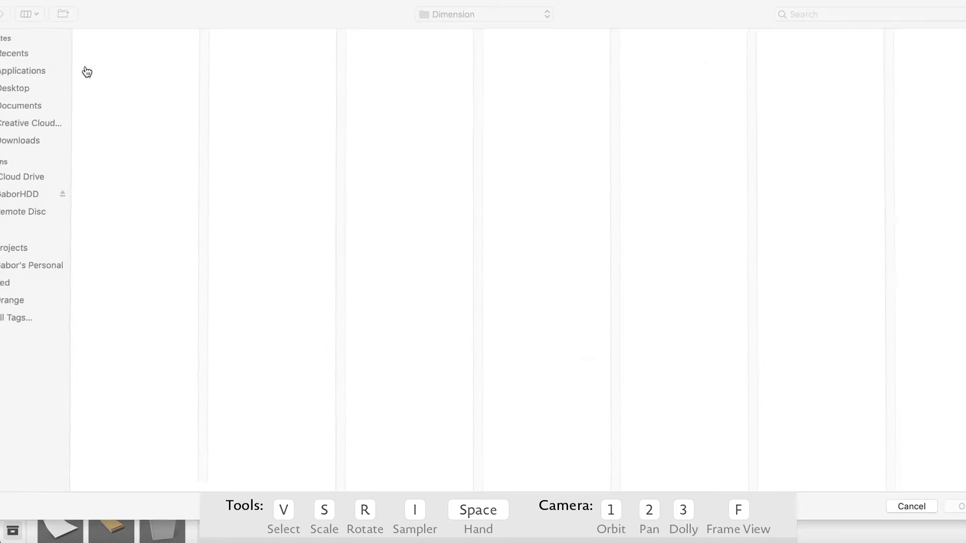
pyautogui.click(488, 14)
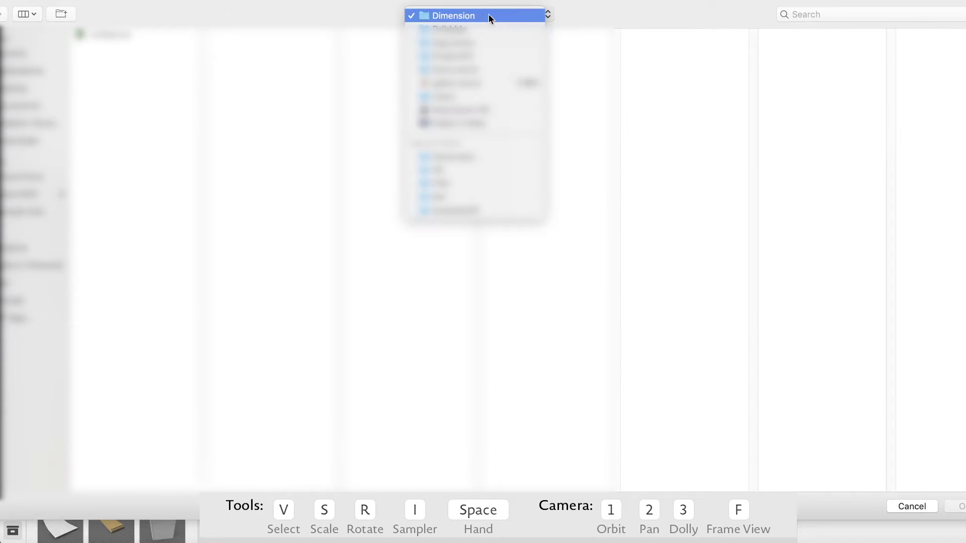
pyautogui.click(485, 58)
pyautogui.click(545, 36)
pyautogui.click(697, 131)
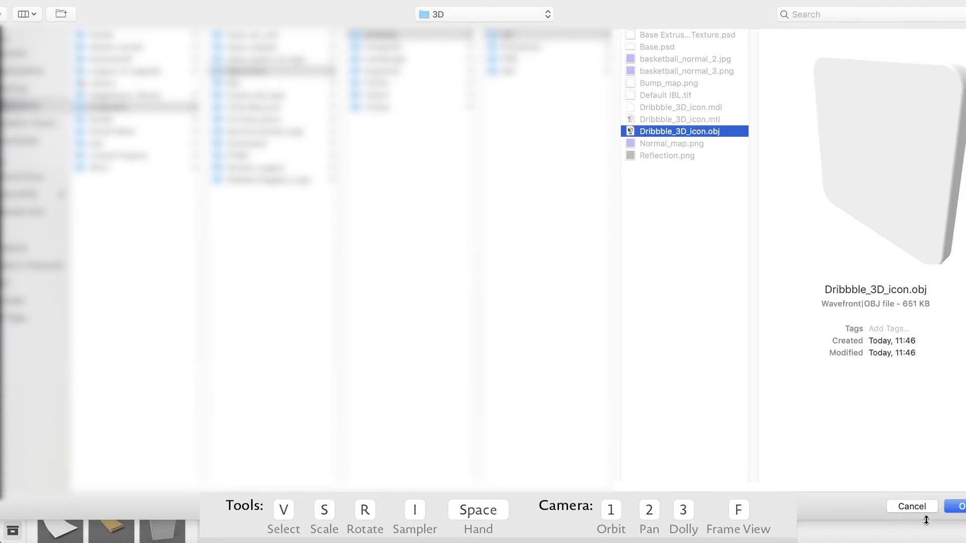
pyautogui.click(956, 506)
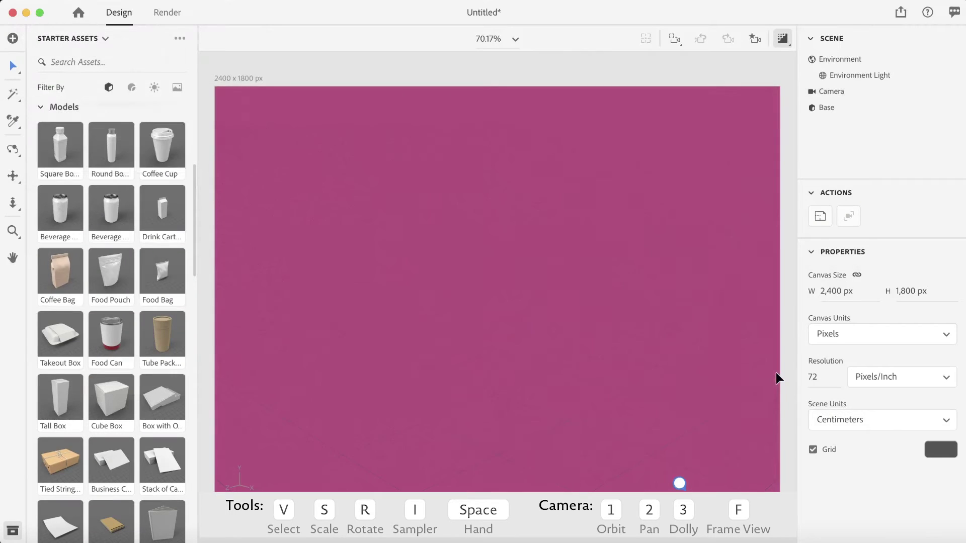
pyautogui.click(676, 45)
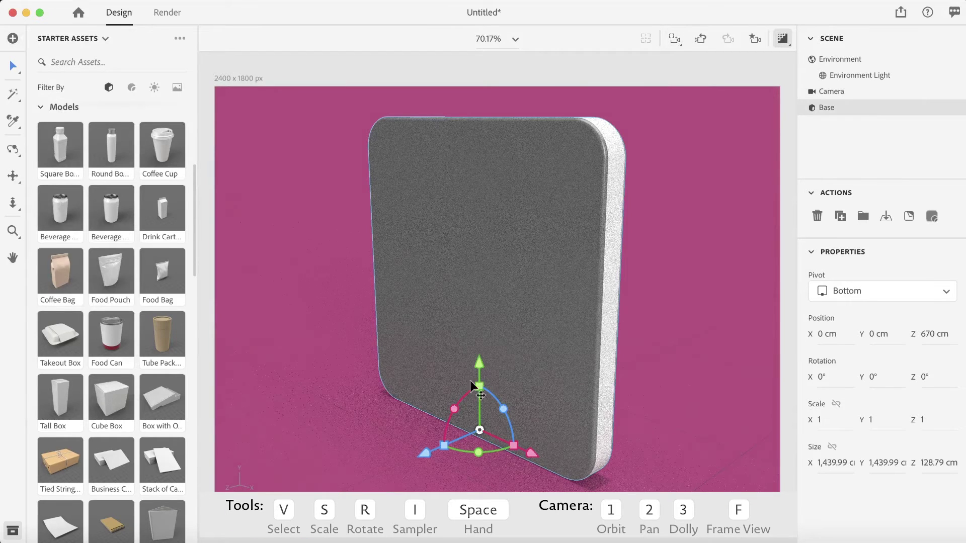
# Step: Lay the Base flat at a height of about 238.7 cm, rotated 90° about X, and set its Z scale to 0.4
pyautogui.moveTo(454, 407); pyautogui.dragTo(490, 314)
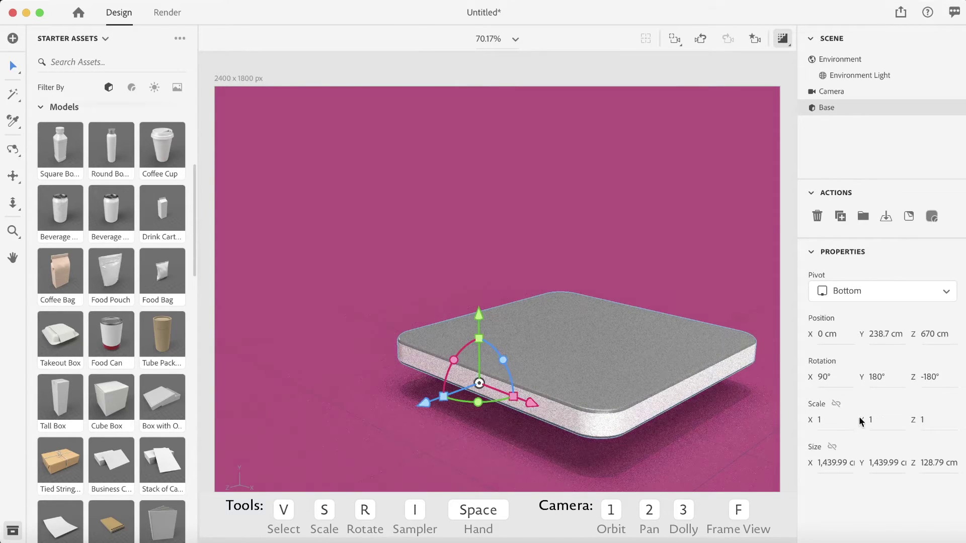
pyautogui.write('0.3')
pyautogui.press('Return')
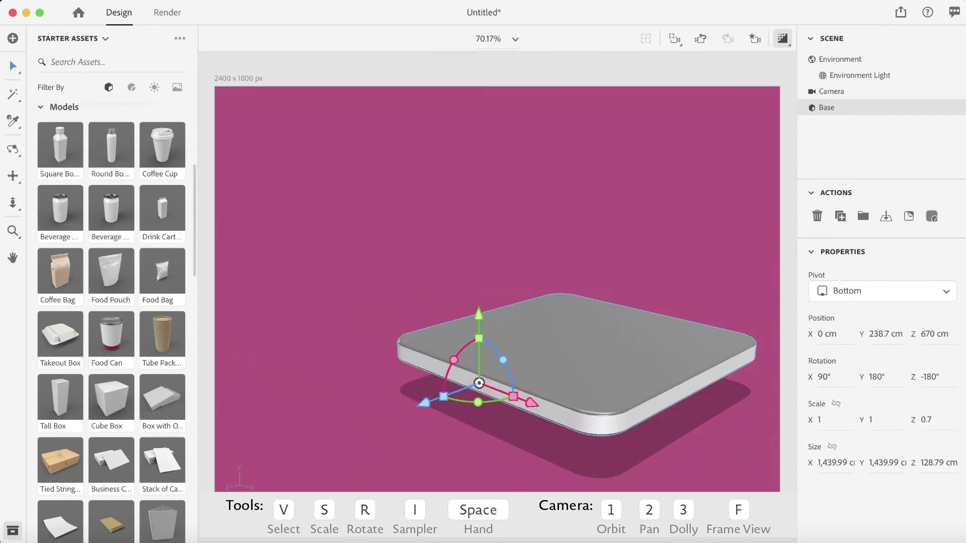
pyautogui.write('0.4')
pyautogui.press('Return')
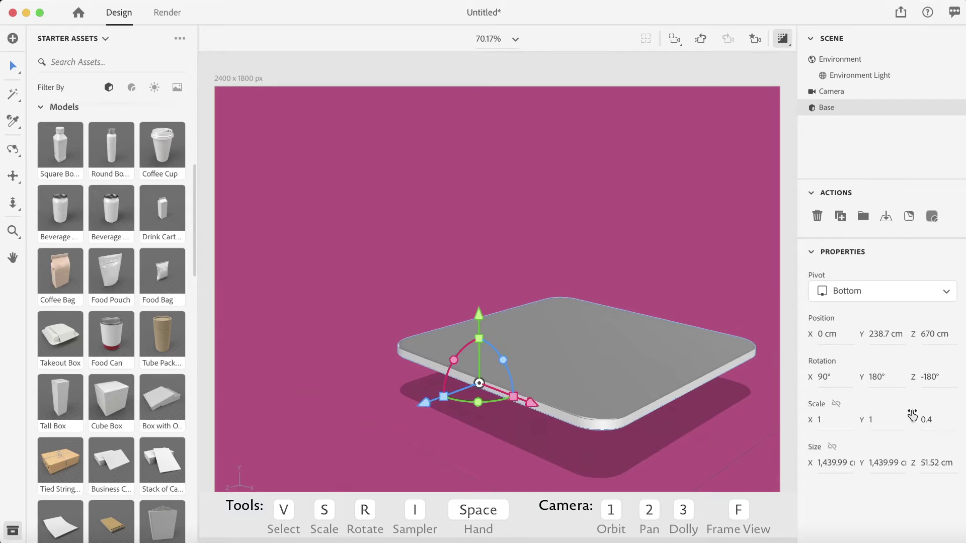
# Step: Aim the camera steeply down at the Base so it faces front and sits centered in the canvas
pyautogui.moveTo(329, 310); pyautogui.dragTo(422, 321, button='middle')
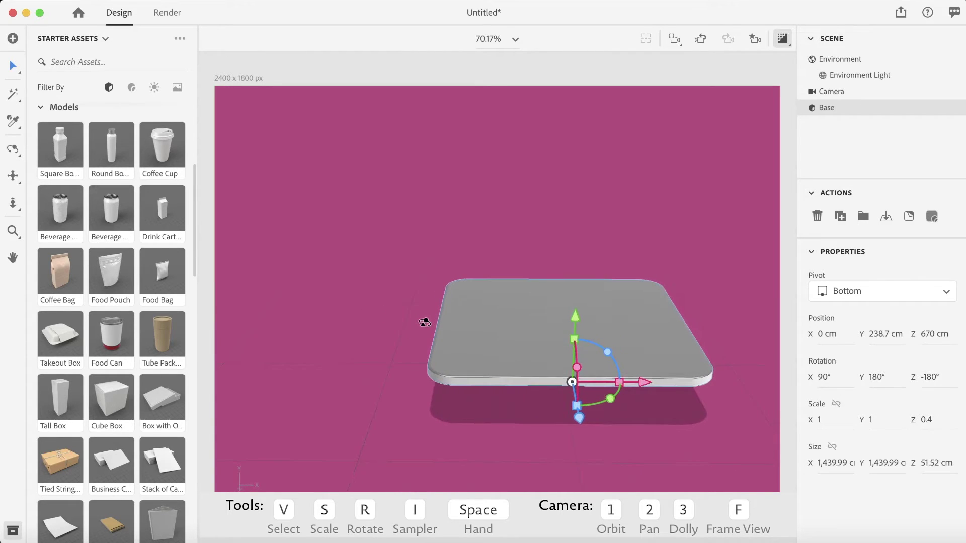
pyautogui.moveTo(589, 239); pyautogui.dragTo(618, 365, button='middle')
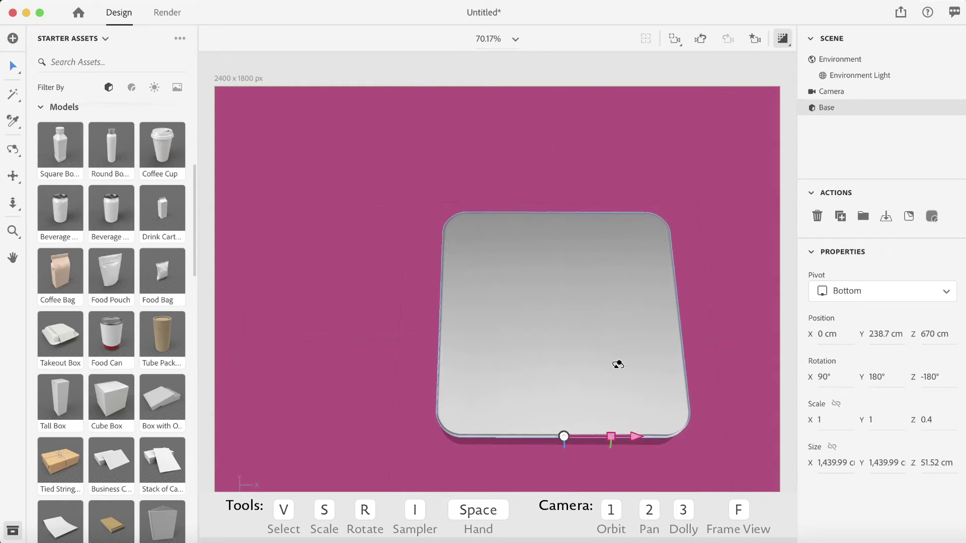
pyautogui.moveTo(618, 367); pyautogui.dragTo(552, 357, button='middle')
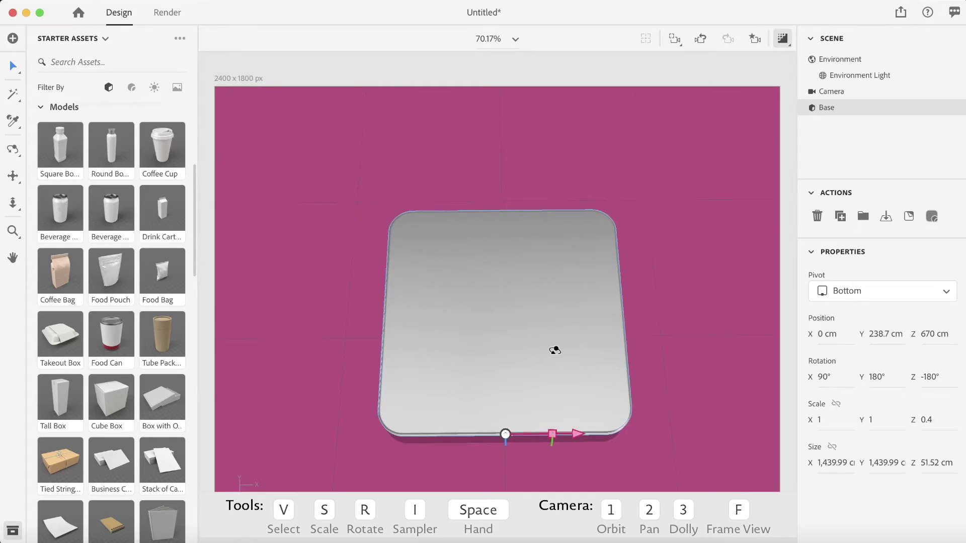
pyautogui.moveTo(555, 351); pyautogui.dragTo(554, 351)
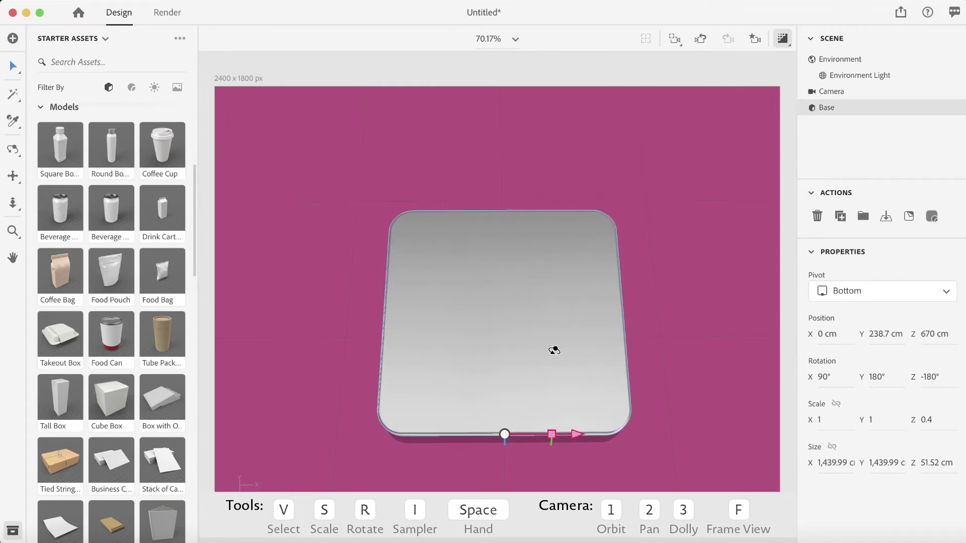
pyautogui.moveTo(554, 351); pyautogui.dragTo(554, 350, button='right')
pyautogui.scroll(5, 482, 346)
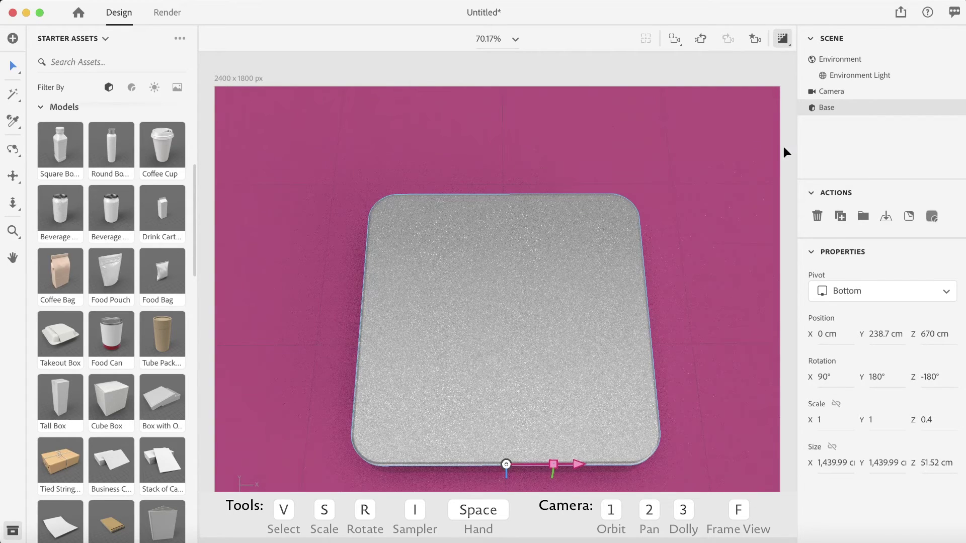
# Step: Set the camera's field of view to 35° and pull the camera back to fit the whole Base
pyautogui.click(854, 93)
pyautogui.click(952, 304)
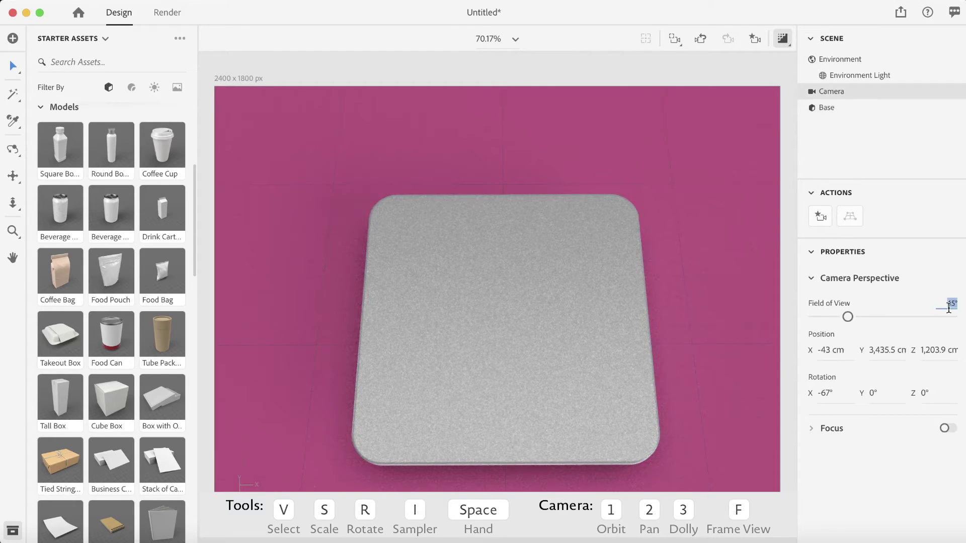
pyautogui.write('35')
pyautogui.press('Return')
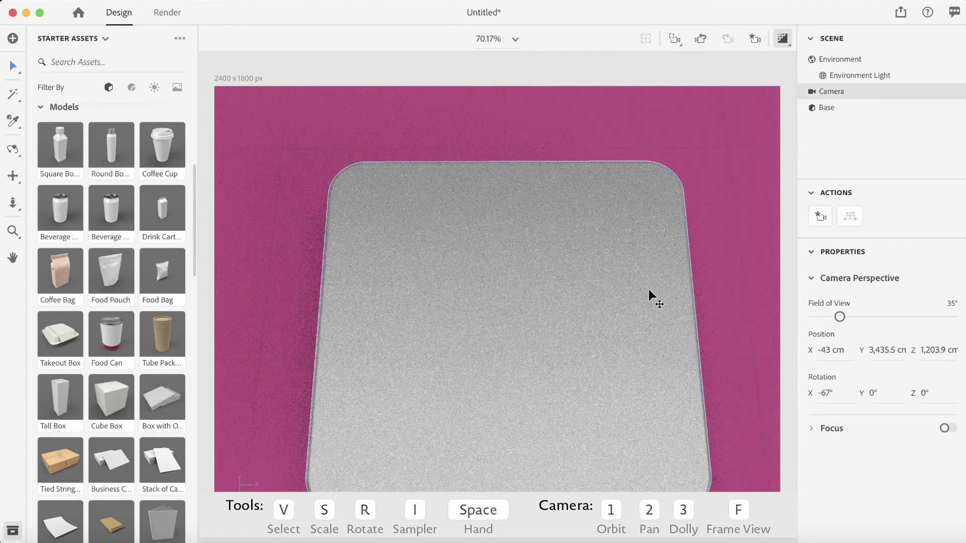
pyautogui.scroll(-3, 653, 297)
pyautogui.moveTo(582, 345); pyautogui.dragTo(575, 347, button='middle')
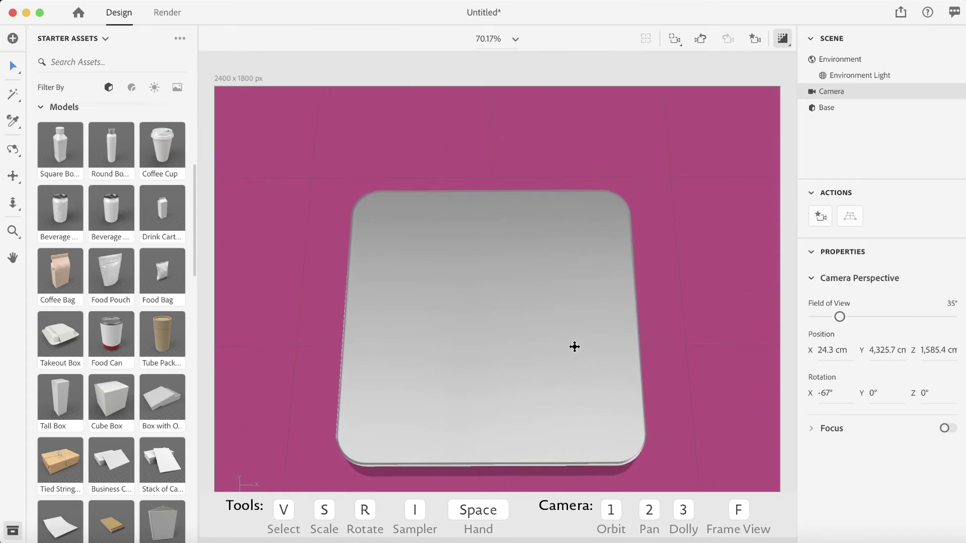
# Step: Bookmark the current camera view under the name "saved view"
pyautogui.click(756, 42)
pyautogui.click(778, 179)
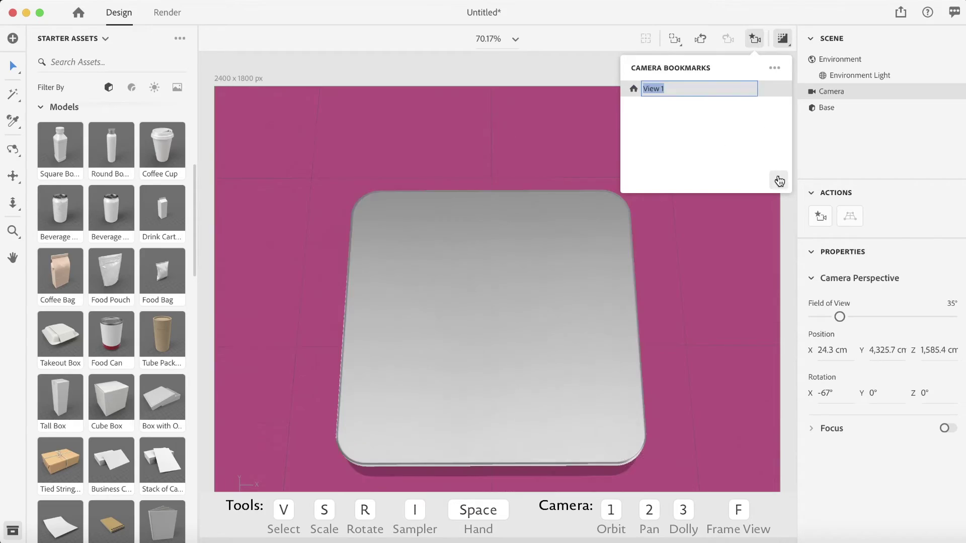
pyautogui.write('saved view')
pyautogui.press('Return')
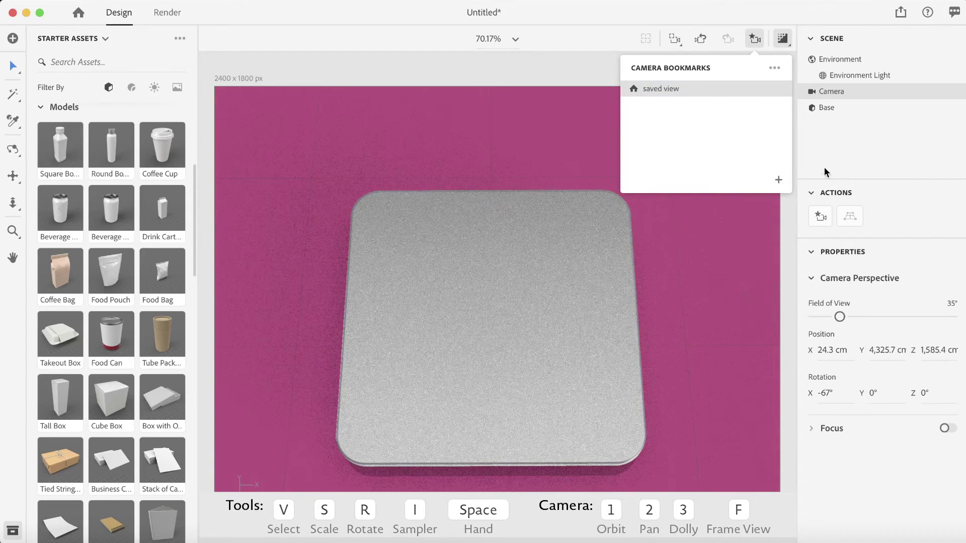
pyautogui.click(816, 159)
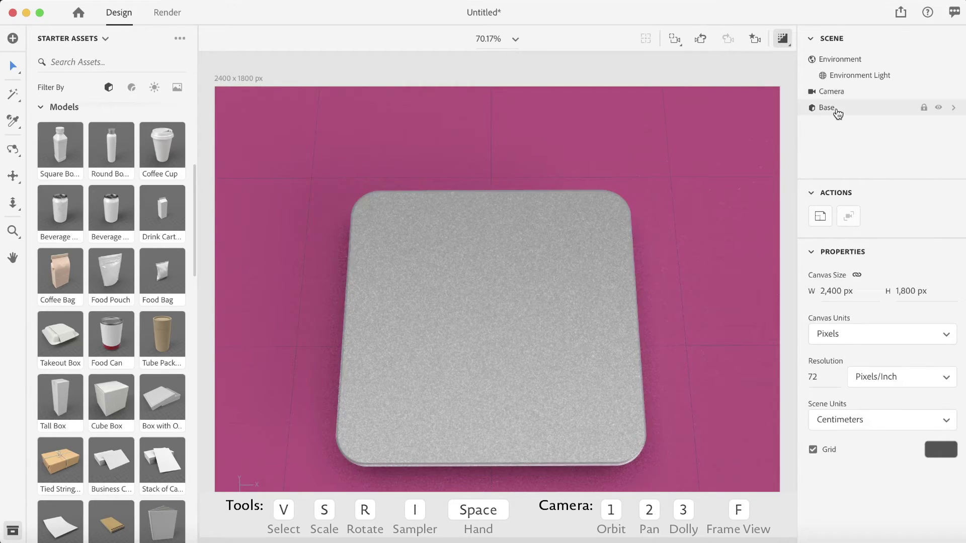
# Step: Filter the starter assets to materials and apply the Plastic material to the Base
pyautogui.click(131, 87)
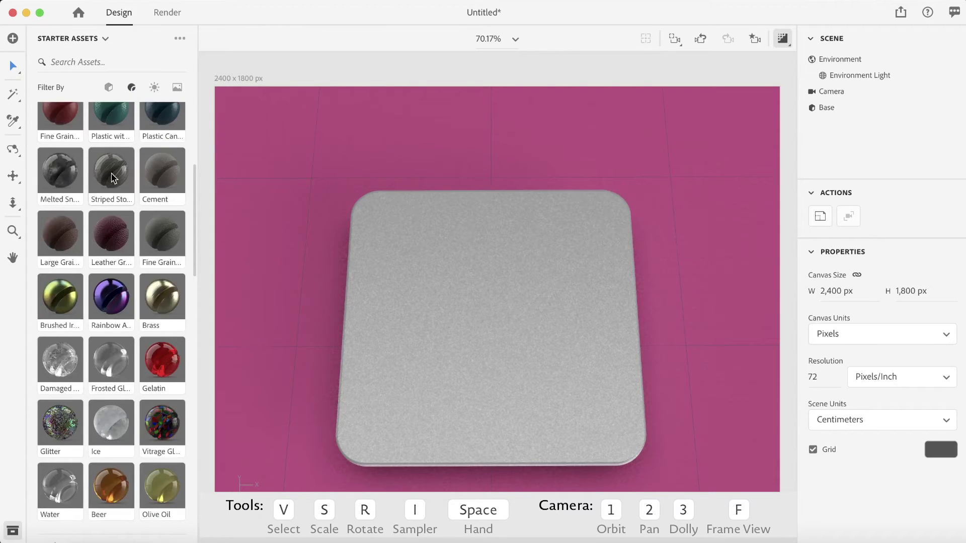
pyautogui.scroll(-5, 112, 177)
pyautogui.scroll(10, 115, 177)
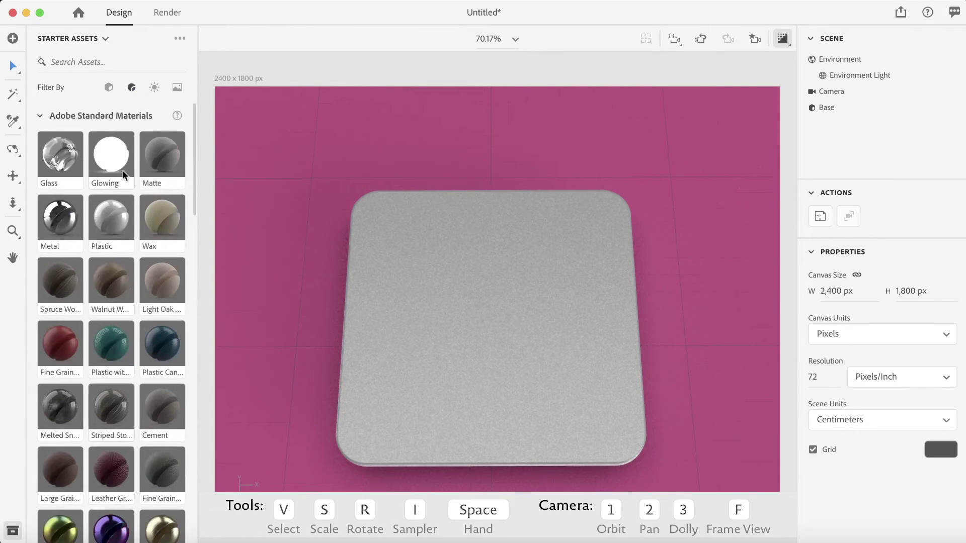
pyautogui.scroll(-8, 122, 170)
pyautogui.scroll(3, 124, 175)
pyautogui.scroll(4, 123, 176)
pyautogui.click(114, 174)
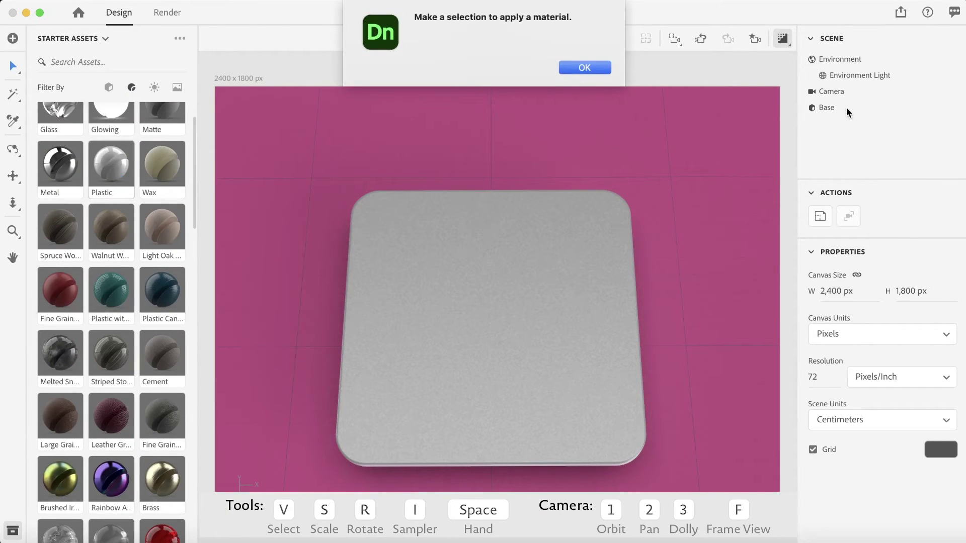
pyautogui.click(585, 69)
pyautogui.moveTo(103, 172); pyautogui.dragTo(843, 108)
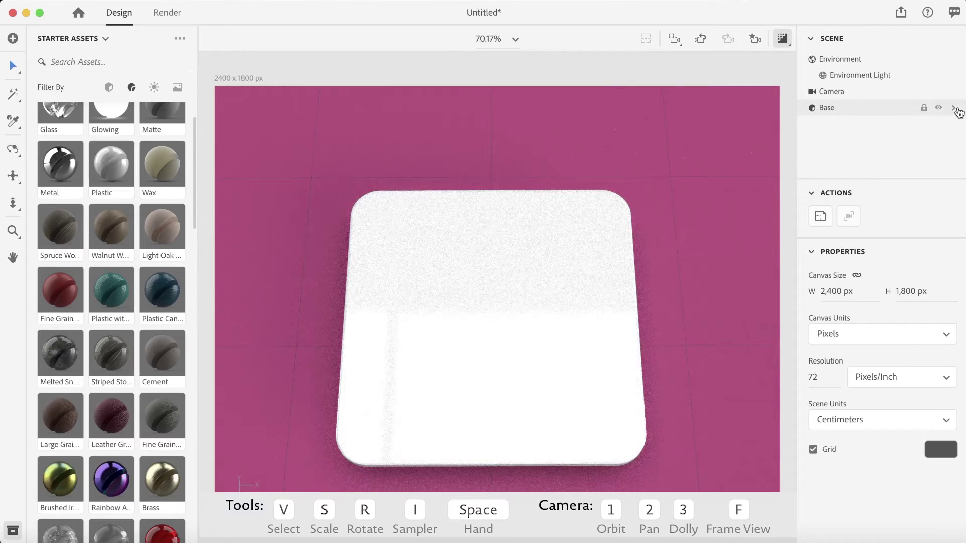
# Step: Set the roughness of the Base's plastic material to 18% and return to the scene's object list
pyautogui.doubleClick(936, 108)
pyautogui.moveTo(817, 430); pyautogui.dragTo(835, 433)
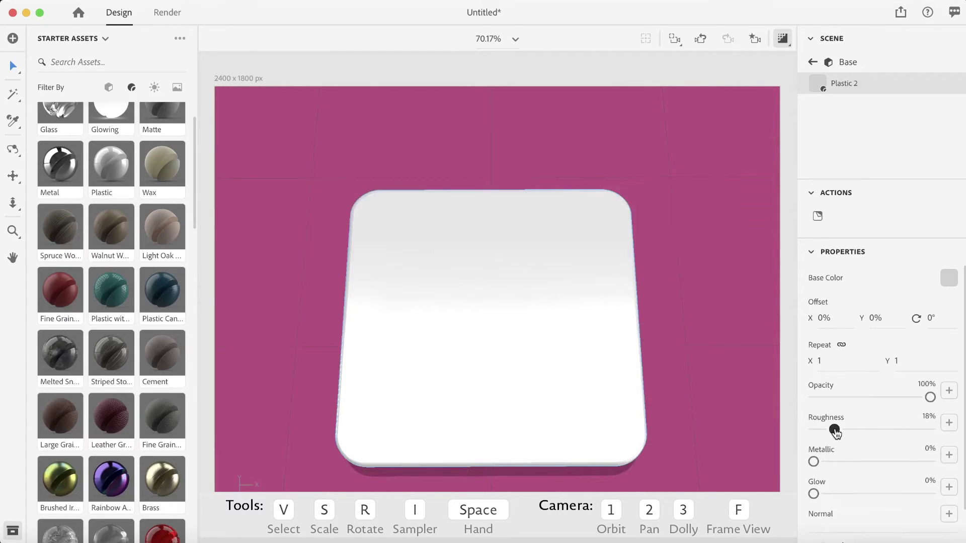
pyautogui.click(812, 63)
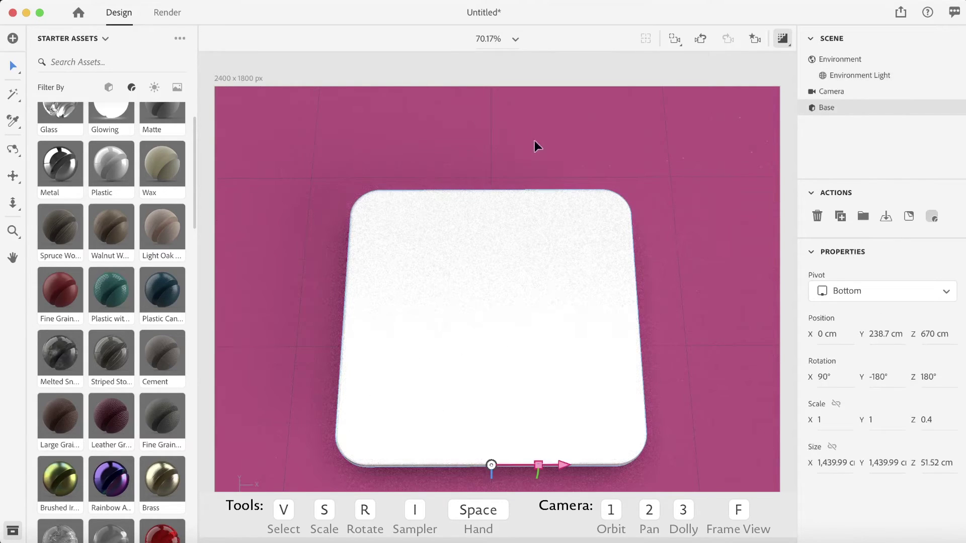
# Step: Add a Sphere from the basic shapes and raise it along Y to about 2,243.9 cm, above the Base
pyautogui.click(108, 87)
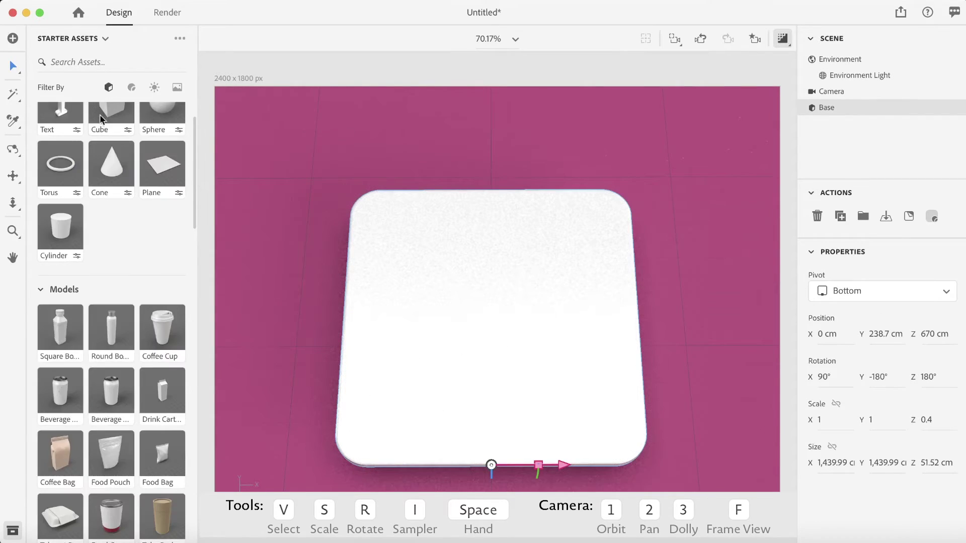
pyautogui.scroll(2, 151, 133)
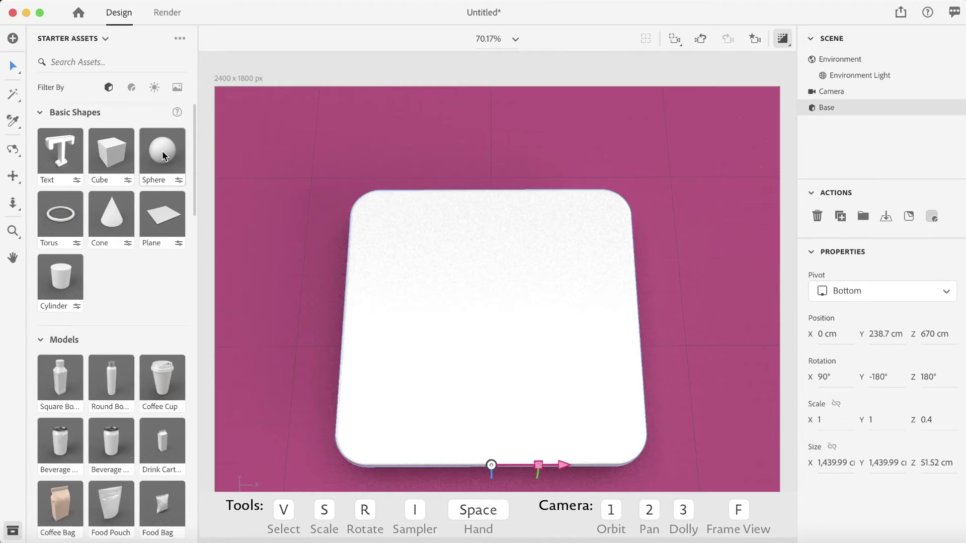
pyautogui.click(162, 155)
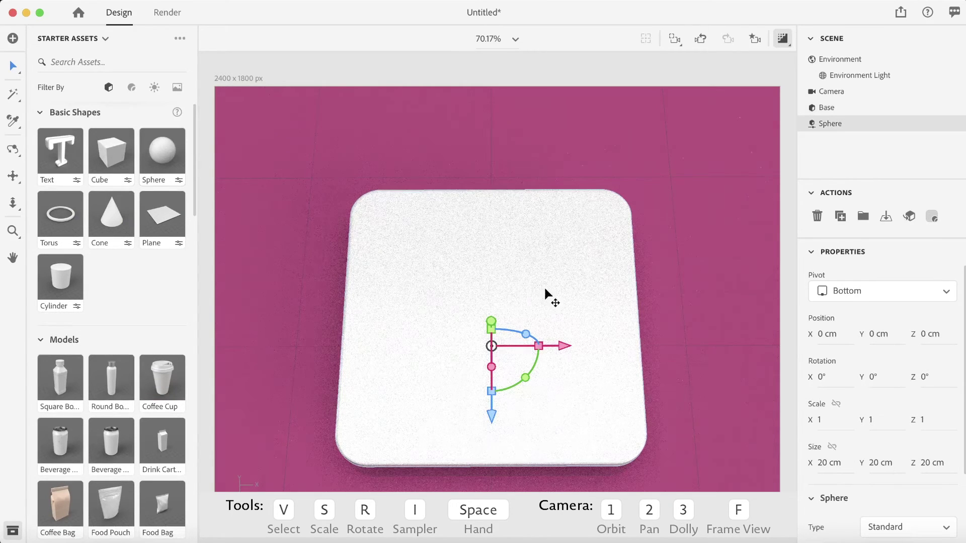
pyautogui.scroll(-5, 534, 287)
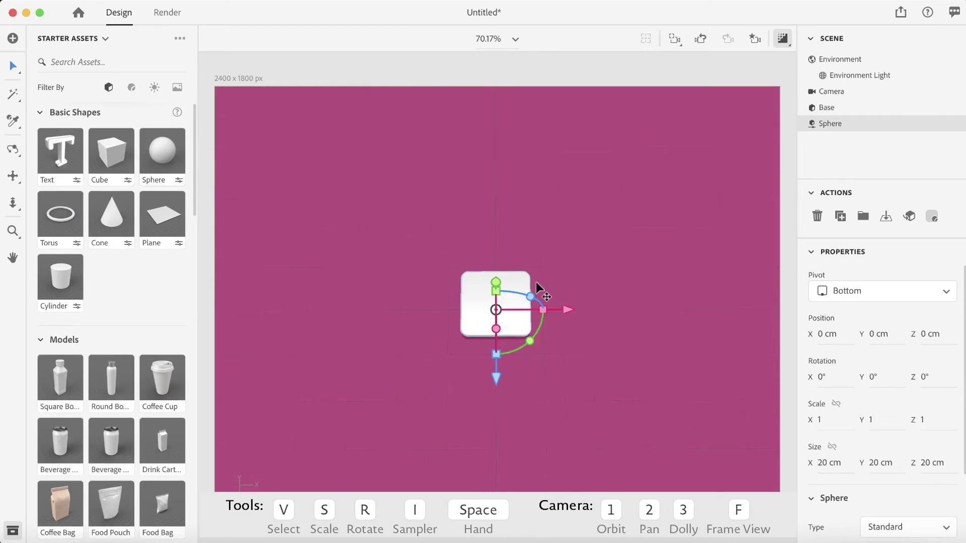
pyautogui.press('f')
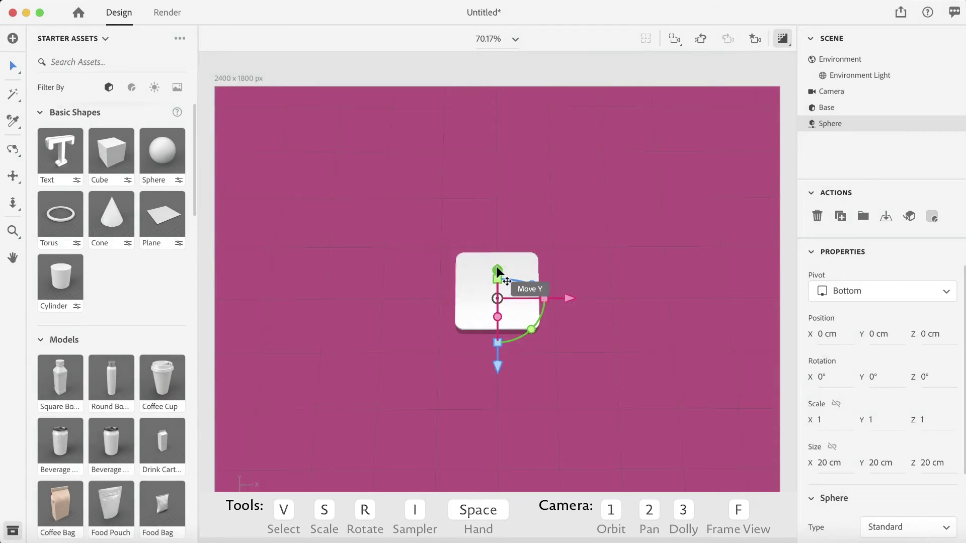
pyautogui.moveTo(496, 268); pyautogui.dragTo(499, 199)
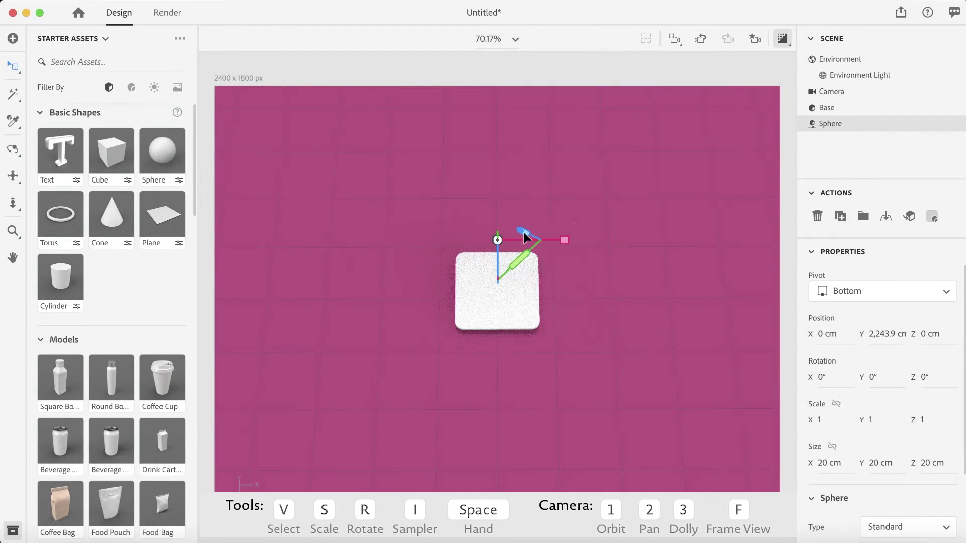
pyautogui.moveTo(523, 233); pyautogui.dragTo(585, 185)
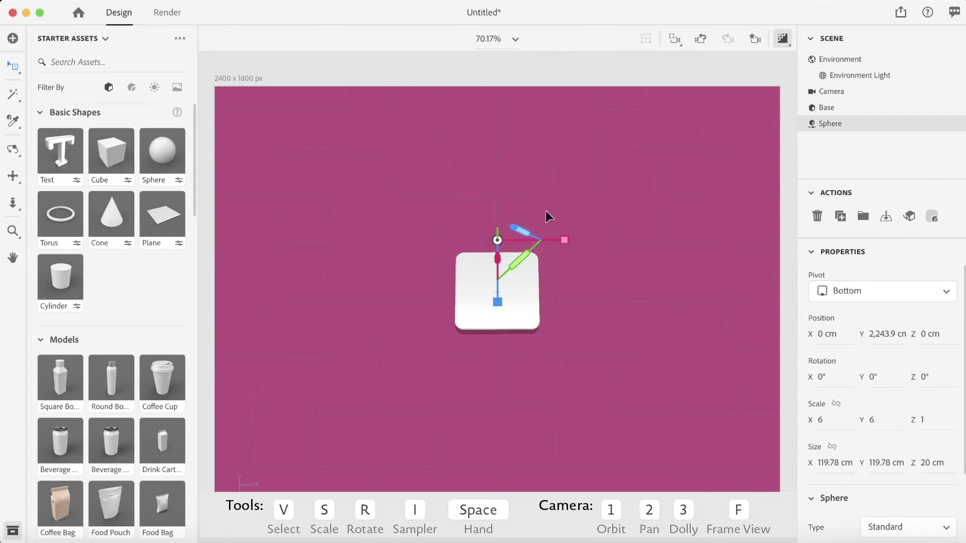
pyautogui.moveTo(517, 228); pyautogui.dragTo(578, 171)
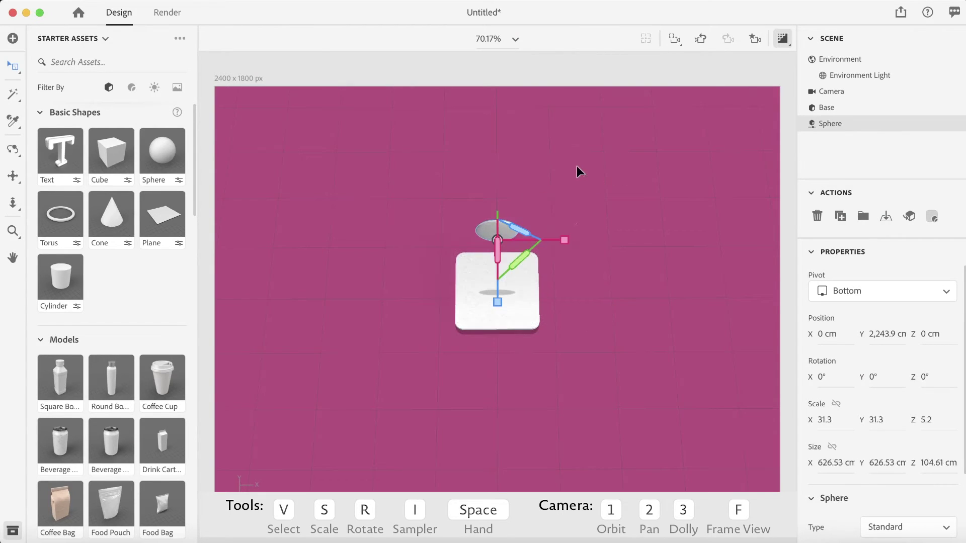
pyautogui.press('super+z')
pyautogui.press('super+z')
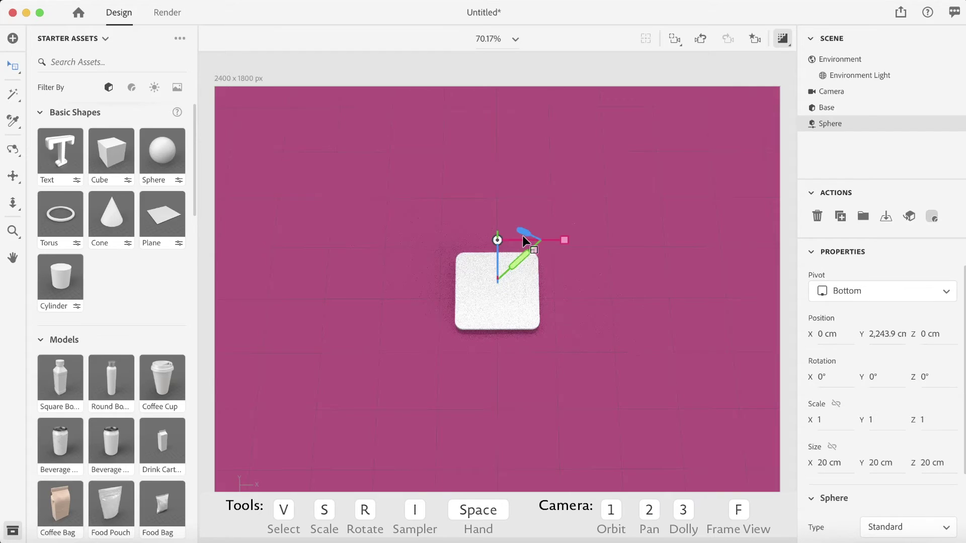
# Step: Scale the sphere uniformly to about 52.2 and lower it onto the Base at a Y position of about 304.5 cm
pyautogui.moveTo(523, 232); pyautogui.dragTo(611, 130)
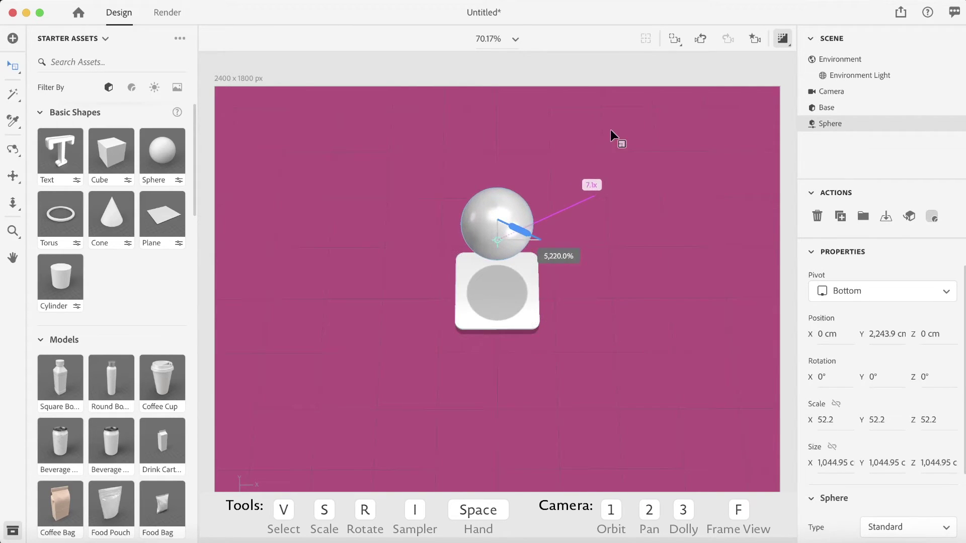
pyautogui.press('v')
pyautogui.moveTo(497, 214); pyautogui.dragTo(501, 274)
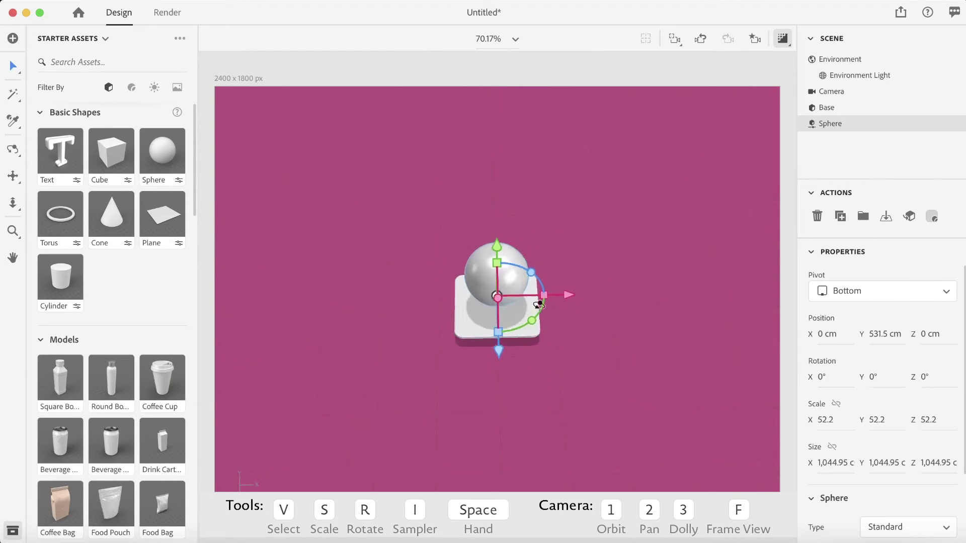
pyautogui.moveTo(539, 305); pyautogui.dragTo(537, 183, button='right')
pyautogui.moveTo(500, 263); pyautogui.dragTo(502, 271)
pyautogui.moveTo(502, 271); pyautogui.dragTo(590, 380, button='right')
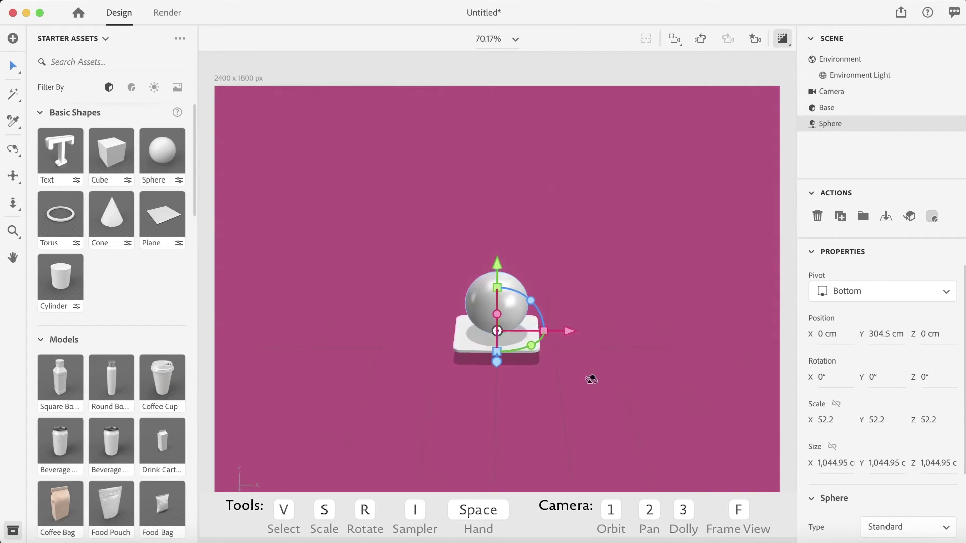
# Step: From the saved camera view, shift the sphere forward to about Z 151.7 cm and scale it uniformly to about 48.5
pyautogui.click(754, 41)
pyautogui.click(704, 89)
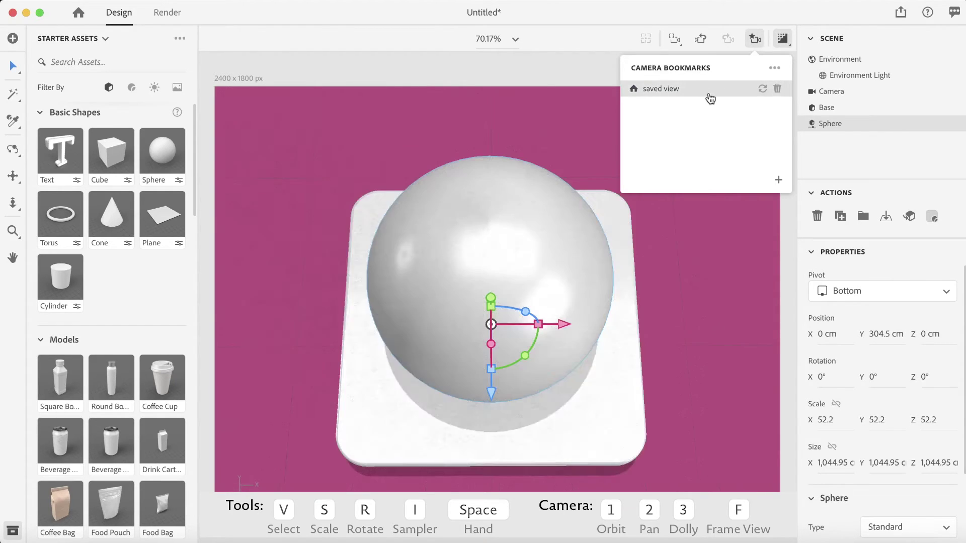
pyautogui.click(498, 297)
pyautogui.moveTo(493, 392); pyautogui.dragTo(501, 421)
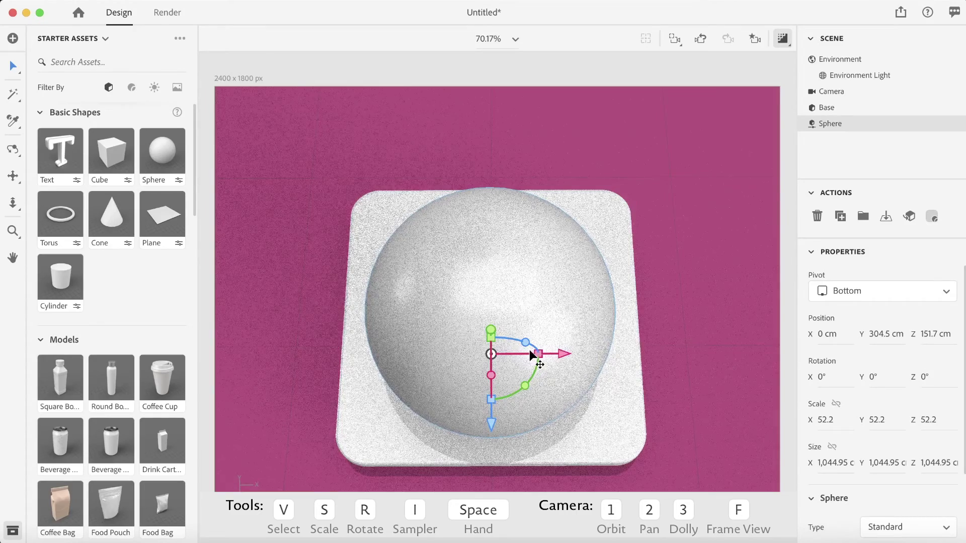
pyautogui.press('s')
pyautogui.moveTo(515, 346); pyautogui.dragTo(514, 348)
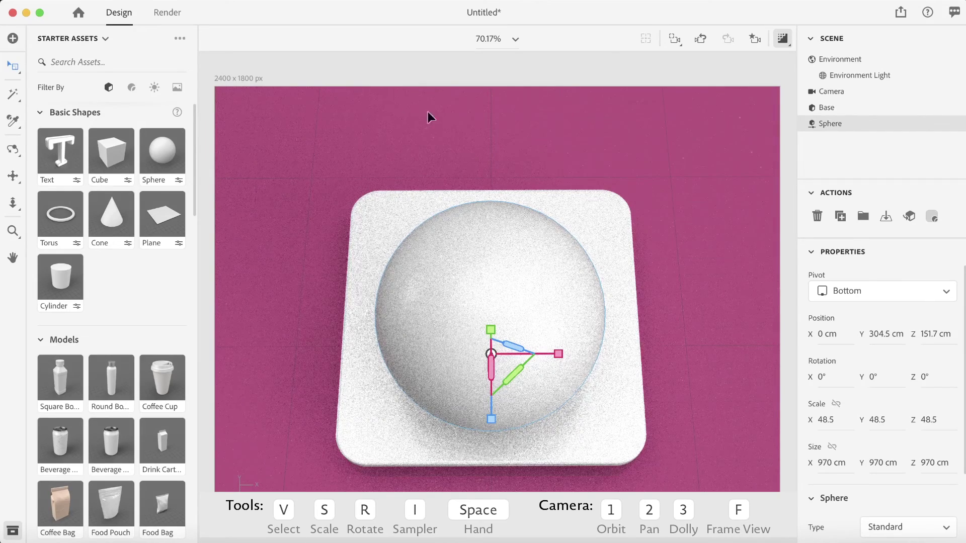
# Step: Turn off the render preview and apply the Matte standard material to the sphere
pyautogui.click(787, 44)
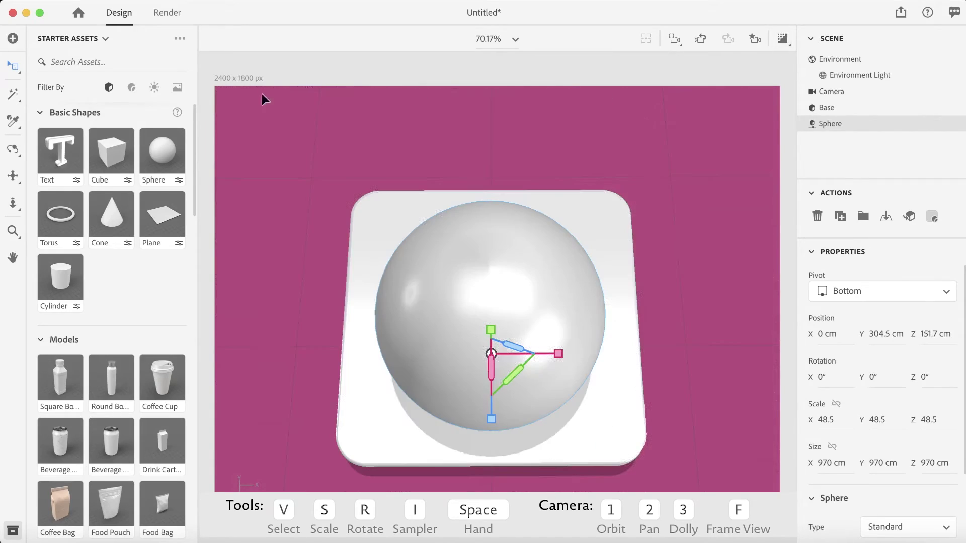
pyautogui.click(131, 90)
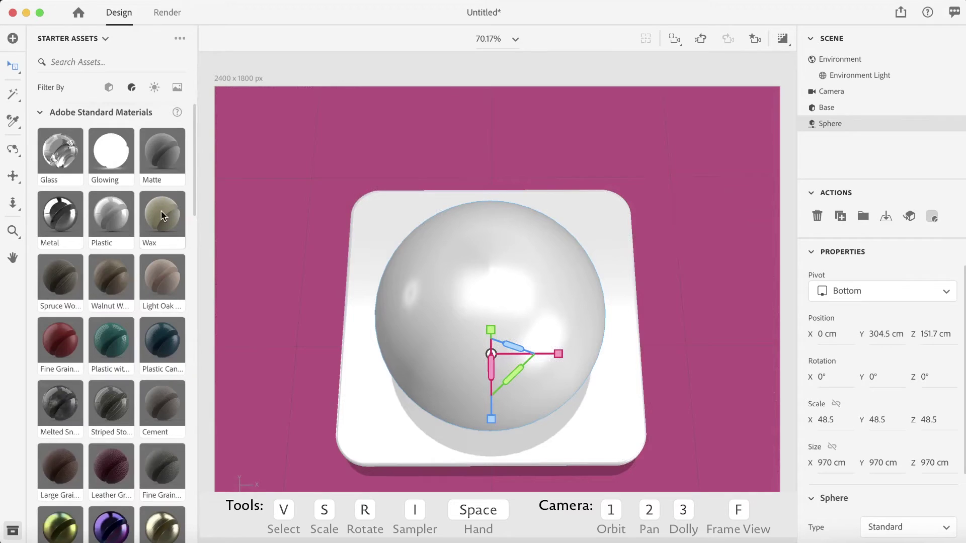
pyautogui.scroll(-3, 110, 294)
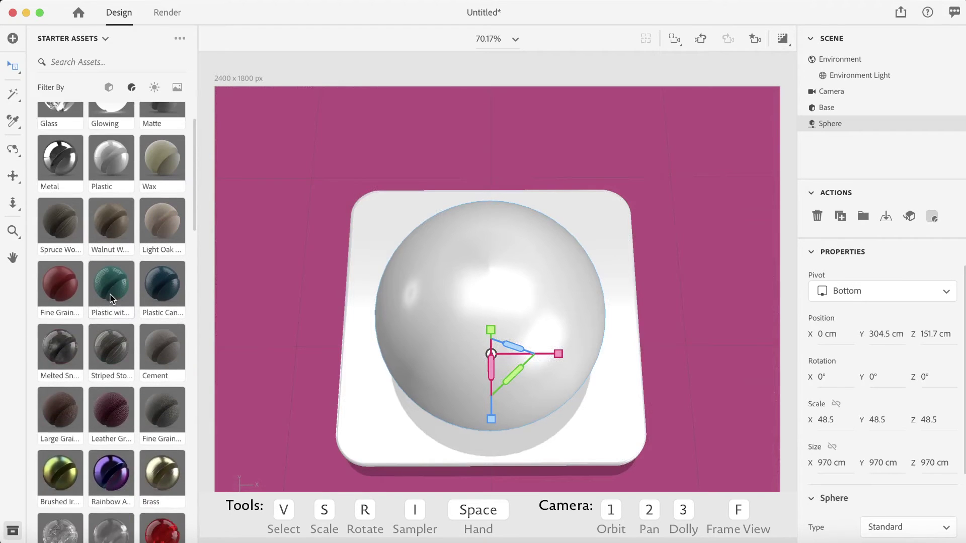
pyautogui.scroll(-2, 118, 278)
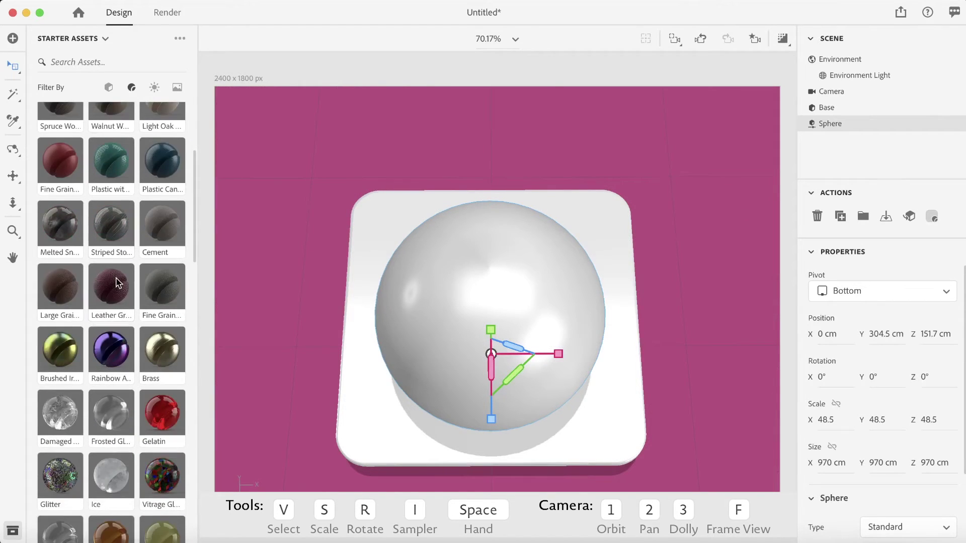
pyautogui.scroll(5, 117, 283)
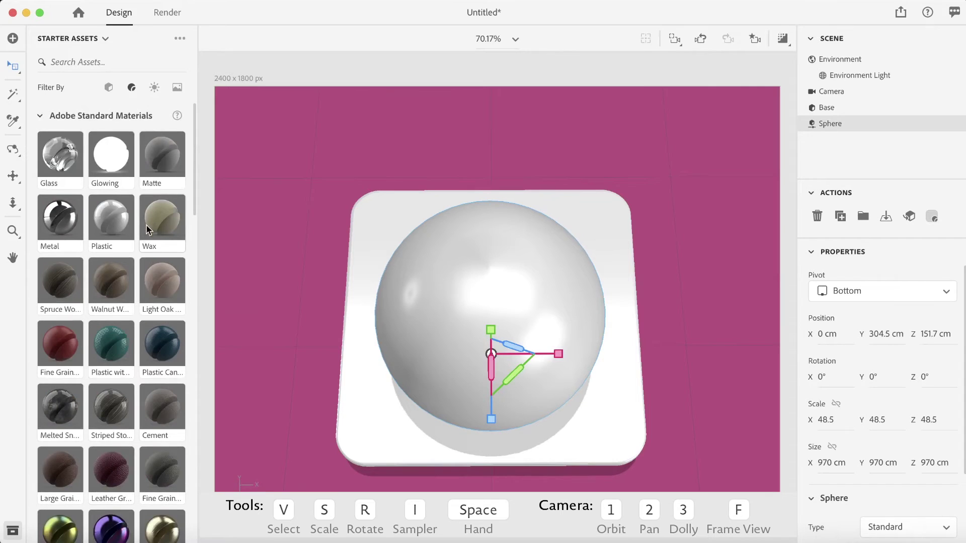
pyautogui.click(165, 151)
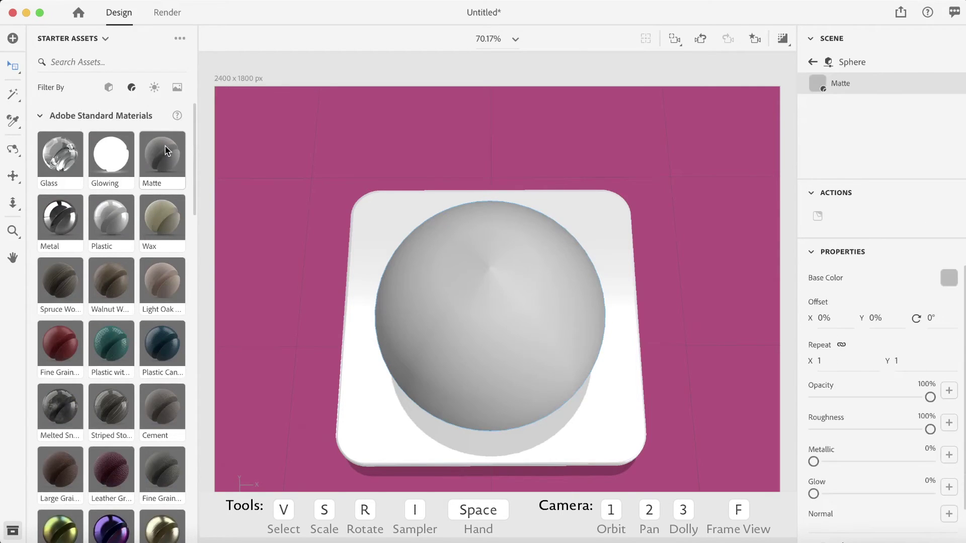
# Step: Set the base color of the sphere's Matte material to hex F5478D
pyautogui.click(943, 280)
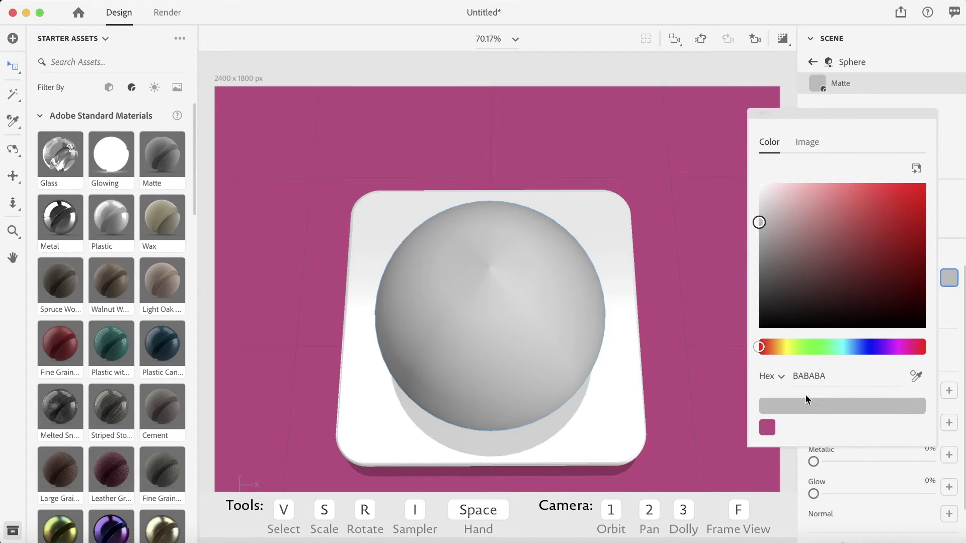
pyautogui.click(831, 381)
pyautogui.write('f')
pyautogui.press('Return')
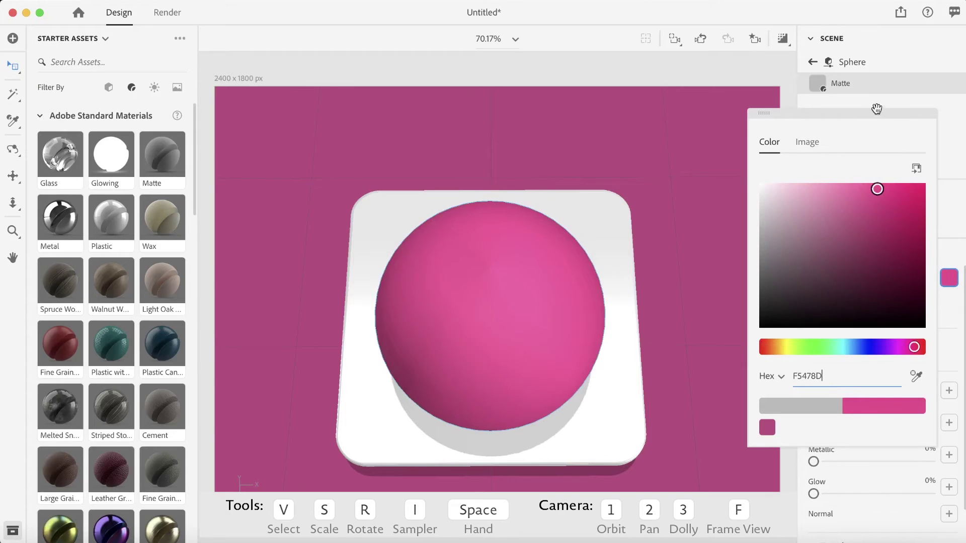
pyautogui.click(882, 105)
# Step: Load basketball_normal_2.jpg from the 3D folder as the normal map of the sphere's Matte material
pyautogui.scroll(-1, 875, 419)
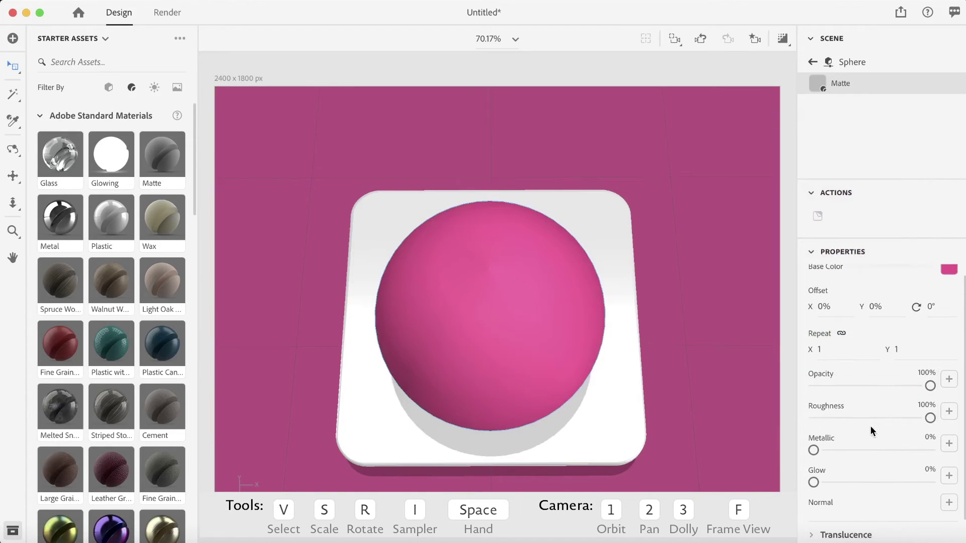
pyautogui.click(949, 503)
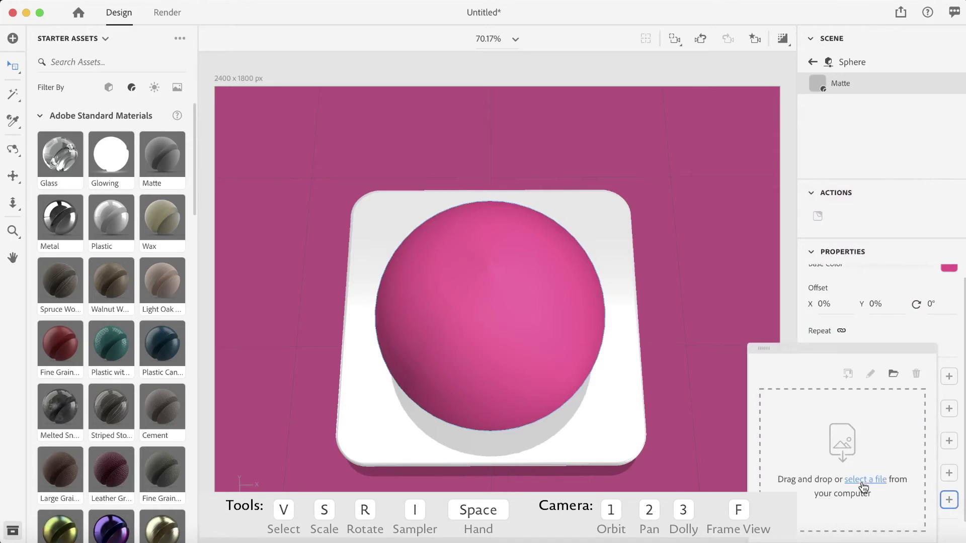
pyautogui.click(894, 373)
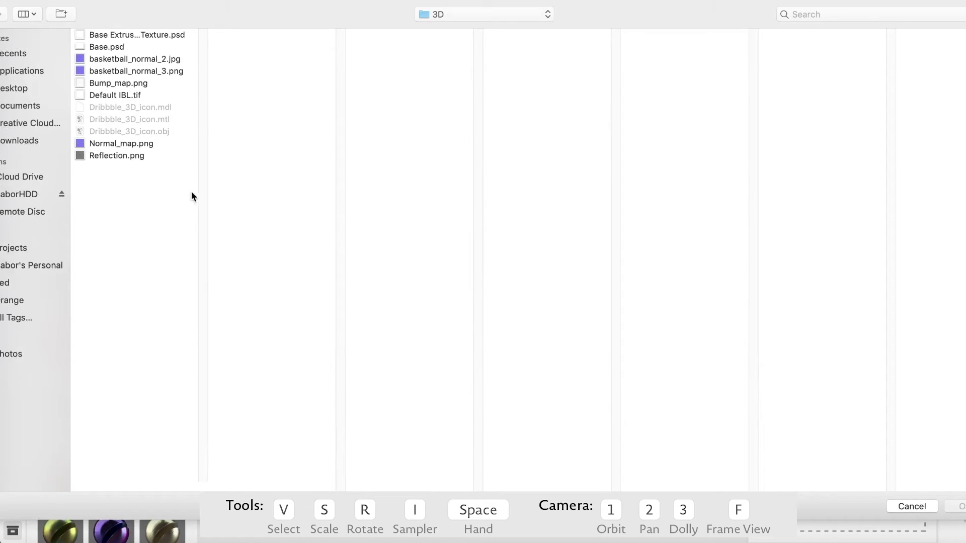
pyautogui.click(136, 59)
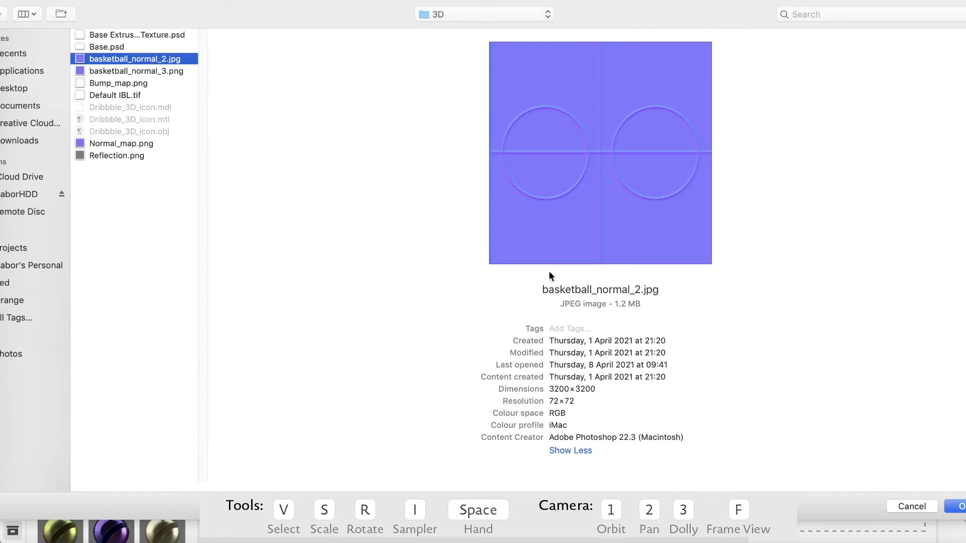
pyautogui.press('Return')
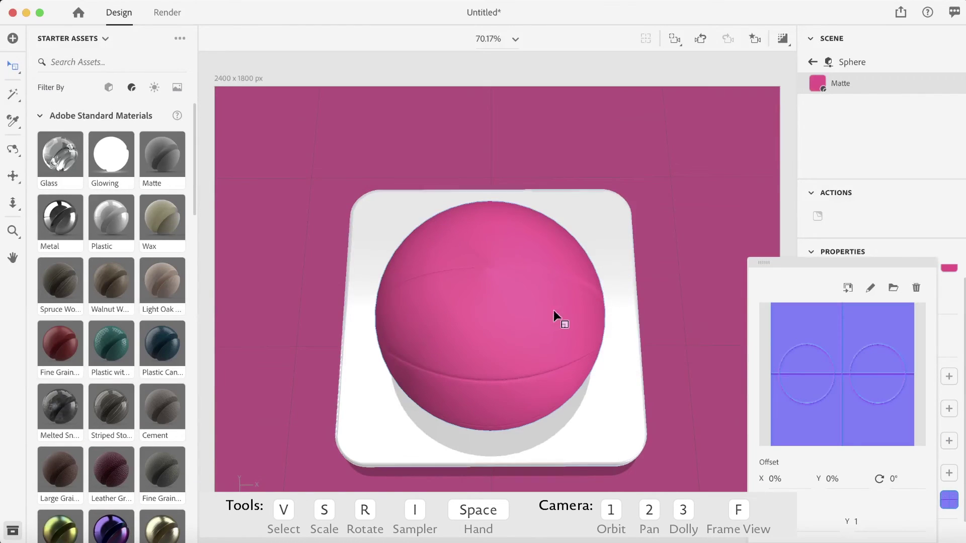
# Step: Try rotating the sphere around its bottom pivot to a Z rotation of -75°, and undo the rotation
pyautogui.click(517, 313)
pyautogui.press('r')
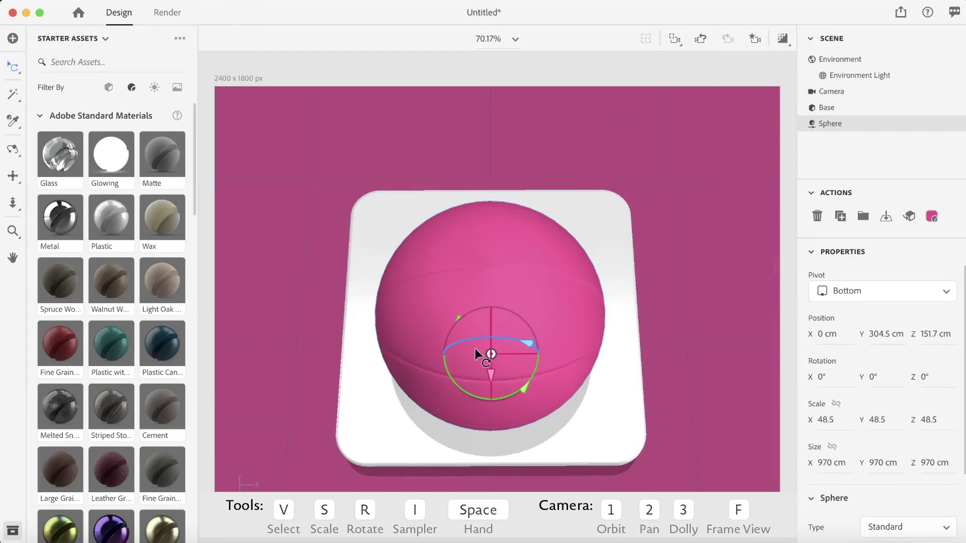
pyautogui.moveTo(529, 345); pyautogui.dragTo(693, 377)
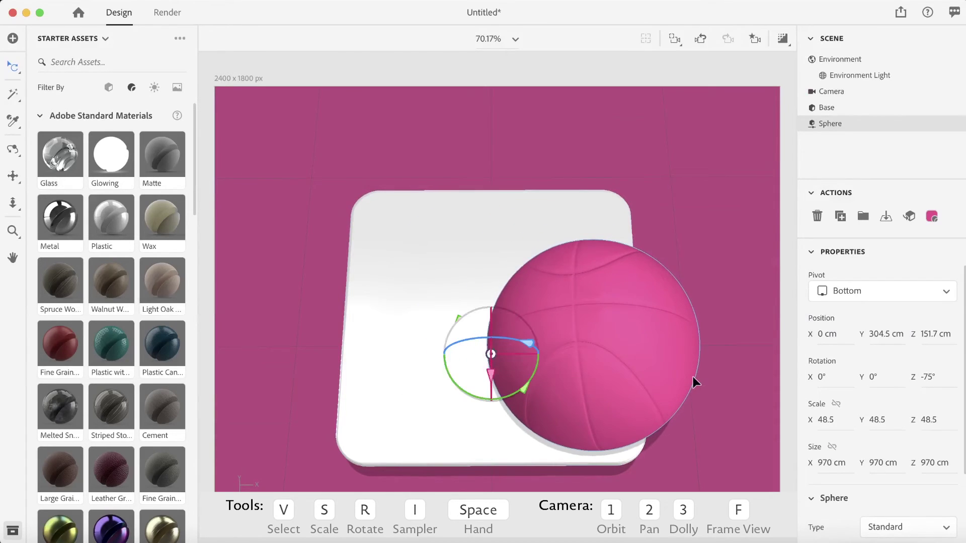
pyautogui.press('super+z')
pyautogui.click(610, 318)
pyautogui.click(539, 304)
# Step: Set the sphere's pivot to Center and rotate it to about X 6°, Y 3°, Z -107°
pyautogui.click(831, 296)
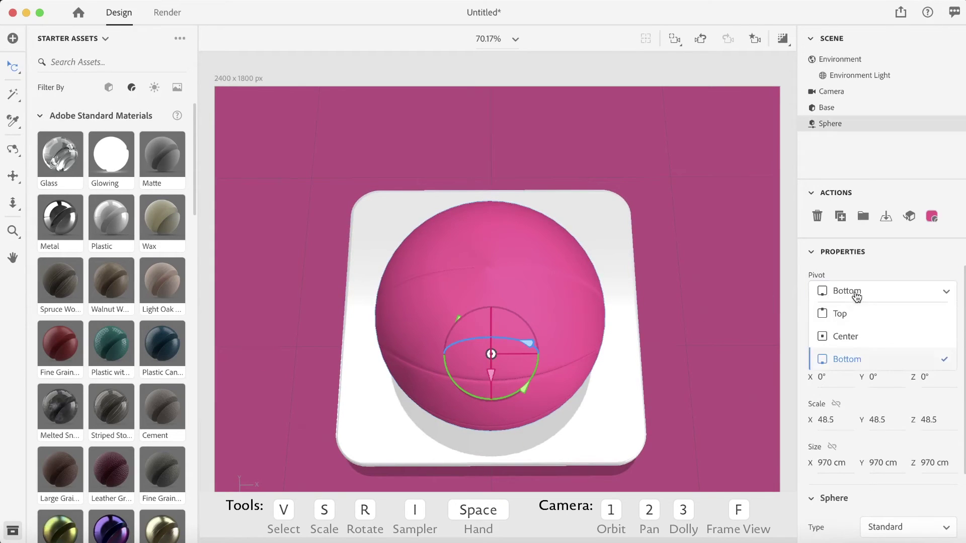
pyautogui.click(846, 337)
pyautogui.moveTo(526, 302); pyautogui.dragTo(598, 316)
pyautogui.moveTo(526, 347); pyautogui.dragTo(623, 304)
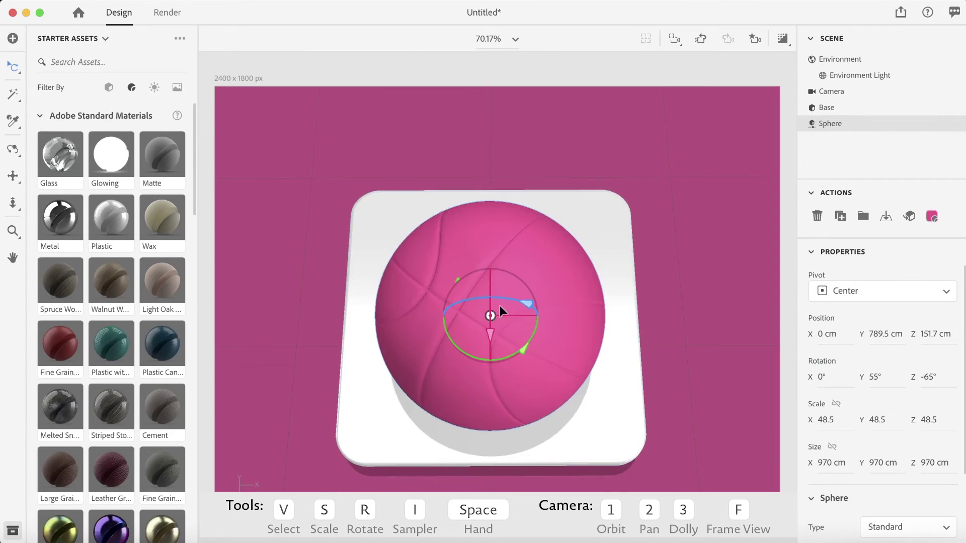
pyautogui.moveTo(491, 317); pyautogui.dragTo(528, 345)
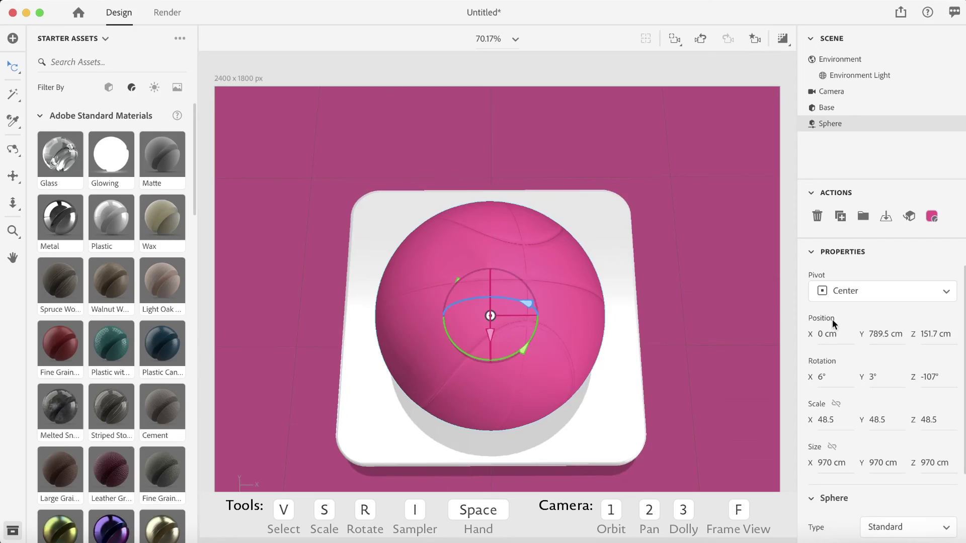
# Step: Load Reflection.png as the roughness map of the sphere's Matte material and return to the scene's object list
pyautogui.click(932, 217)
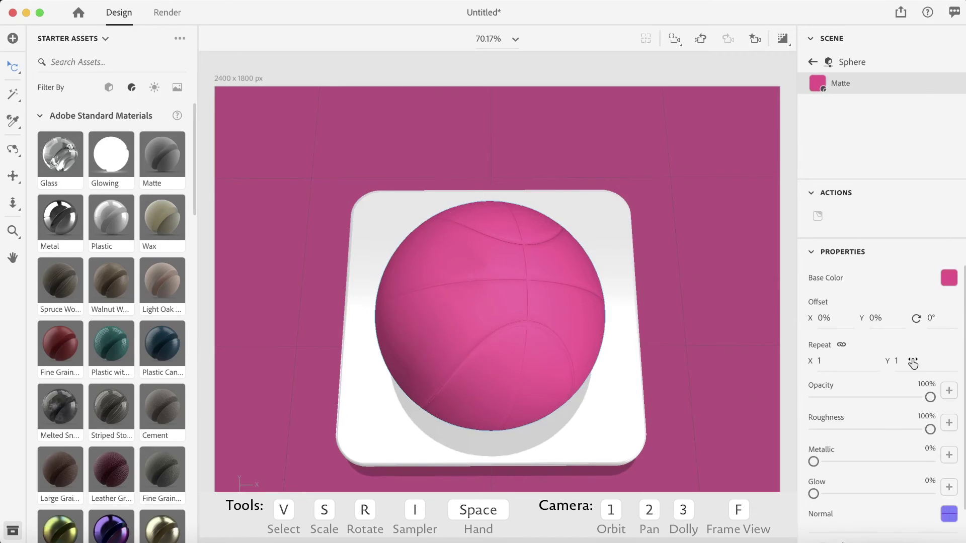
pyautogui.scroll(-2, 911, 360)
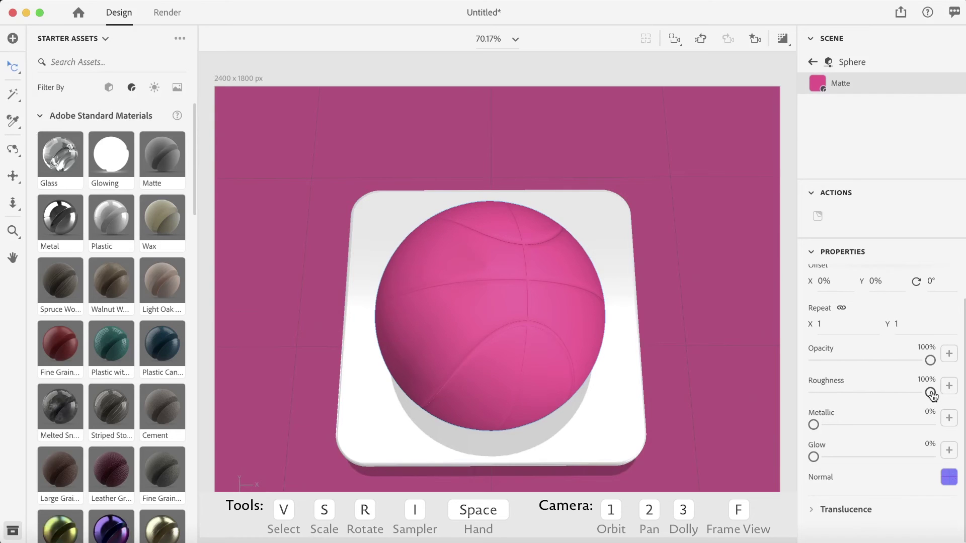
pyautogui.click(948, 386)
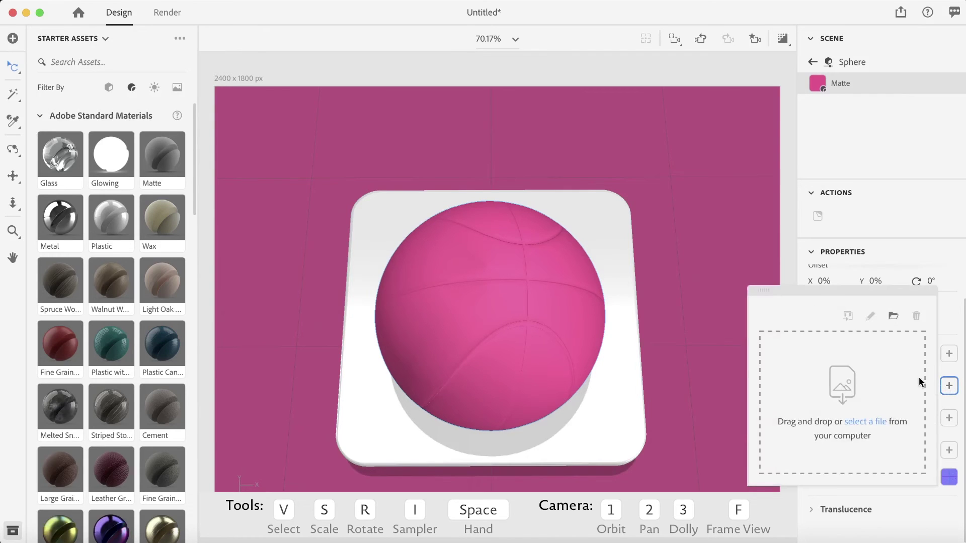
pyautogui.click(894, 316)
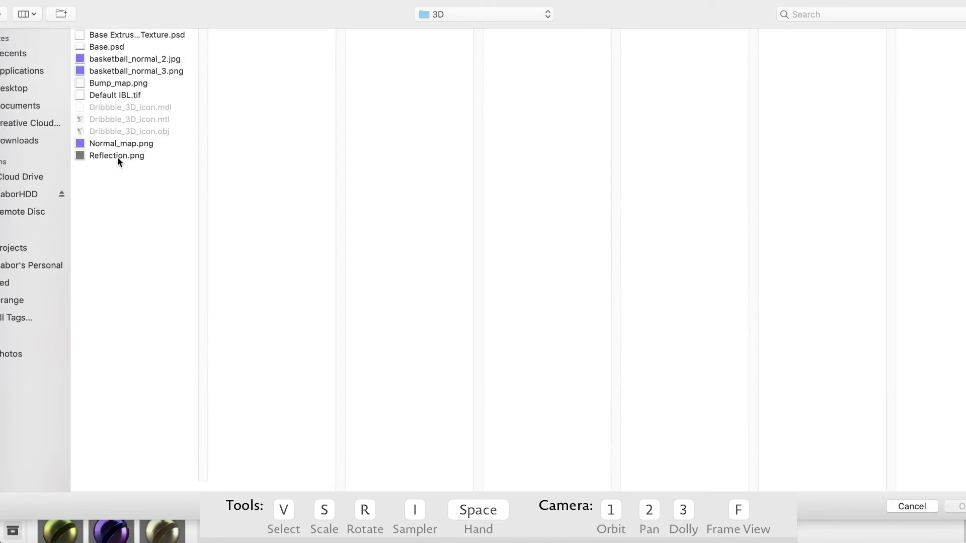
pyautogui.click(115, 156)
pyautogui.click(958, 507)
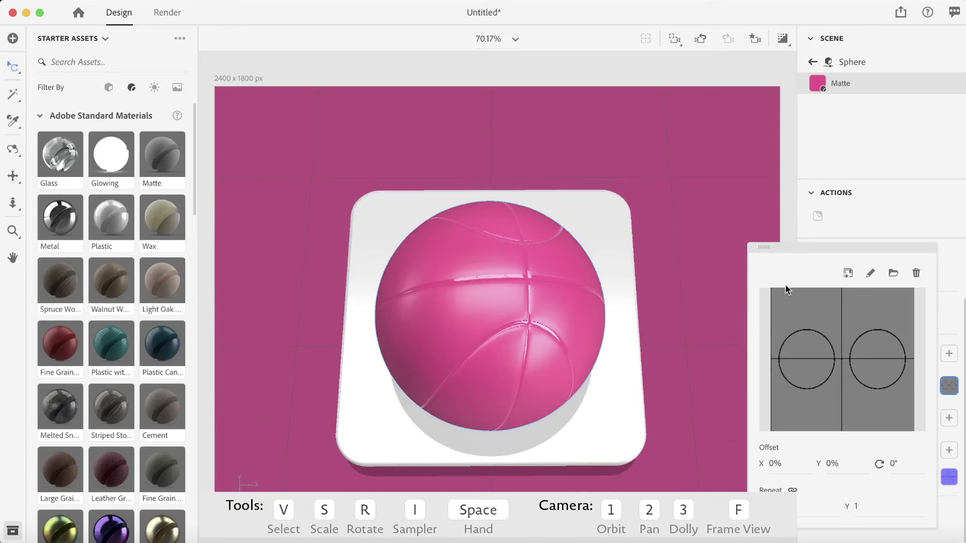
pyautogui.click(812, 61)
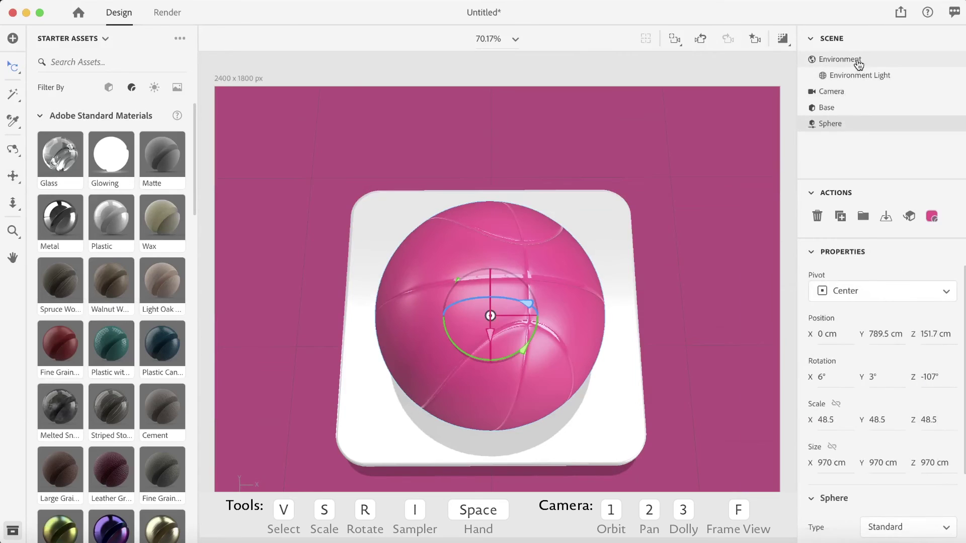
# Step: Replace the Environment Light's image with the Studio Softbox 3 environment light from the starter assets
pyautogui.click(859, 61)
pyautogui.click(868, 76)
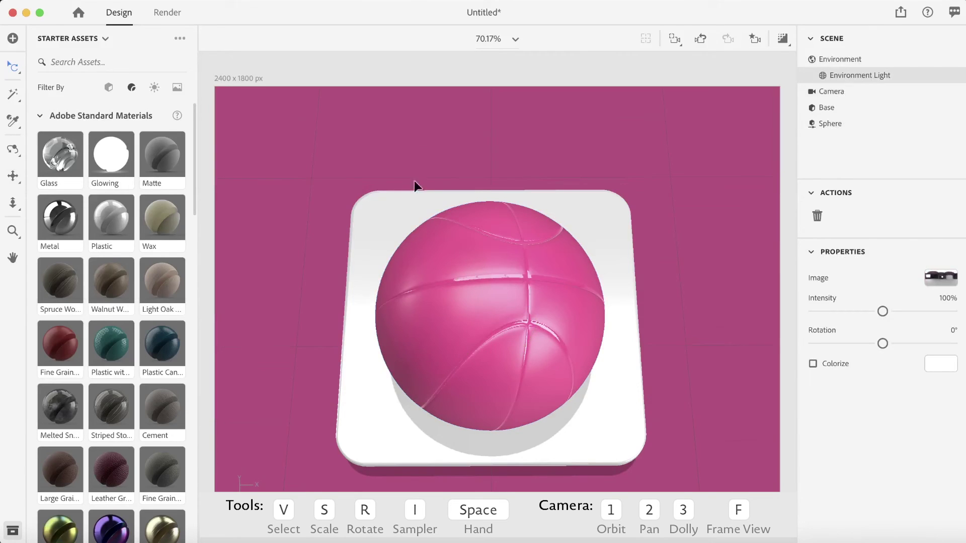
pyautogui.click(154, 87)
pyautogui.scroll(-5, 152, 381)
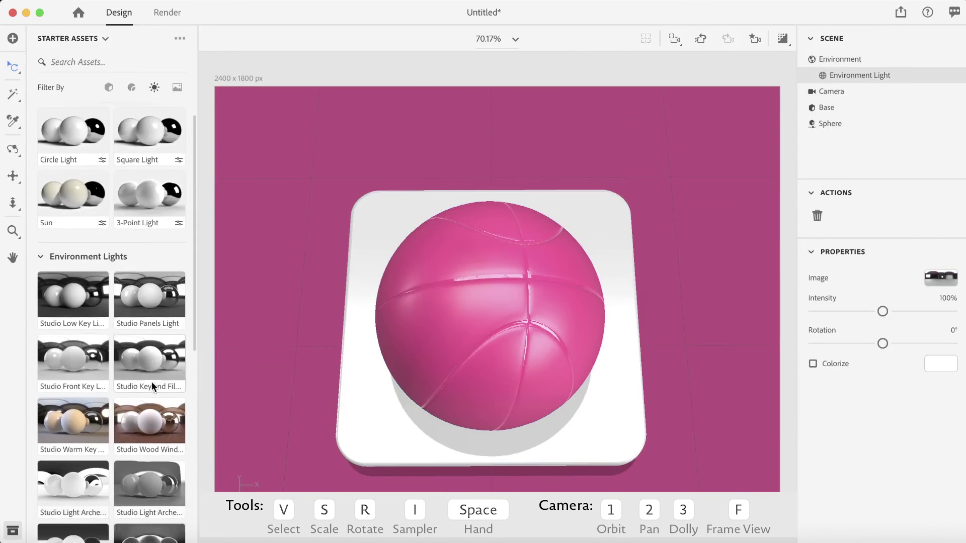
pyautogui.click(153, 442)
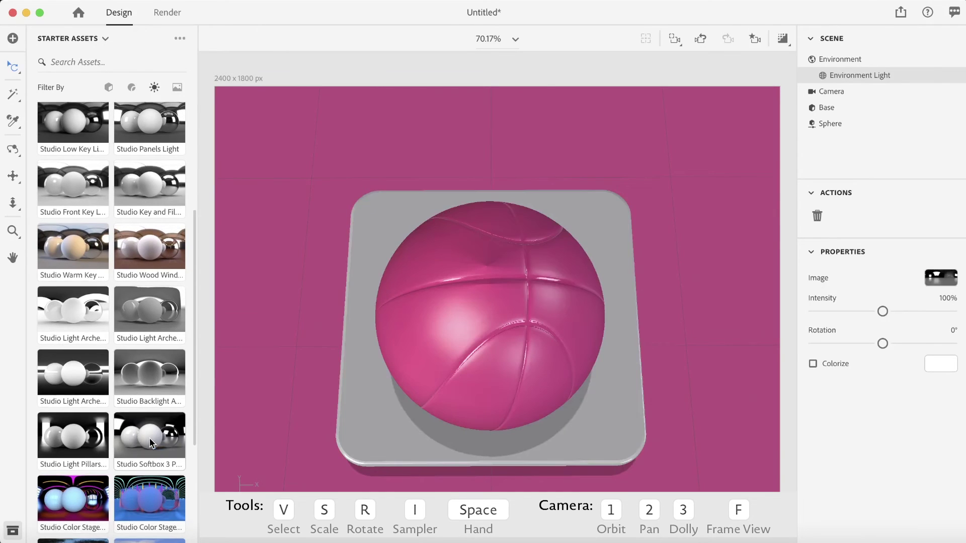
# Step: Turn on the render preview and rotate the Environment Light to about -138°
pyautogui.moveTo(884, 345)
pyautogui.mouseDown()
pyautogui.moveTo(859, 343)
pyautogui.moveTo(868, 343)
pyautogui.mouseUp()
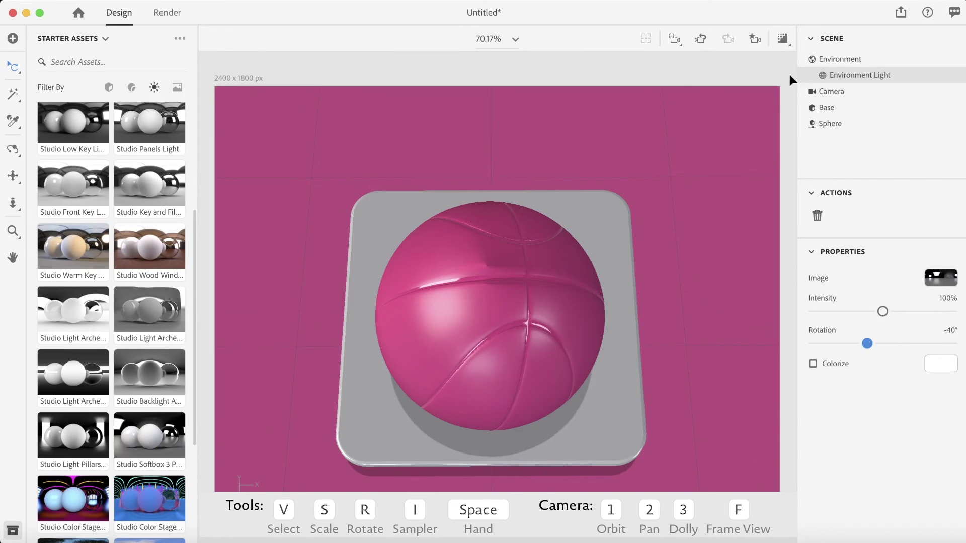
pyautogui.click(783, 39)
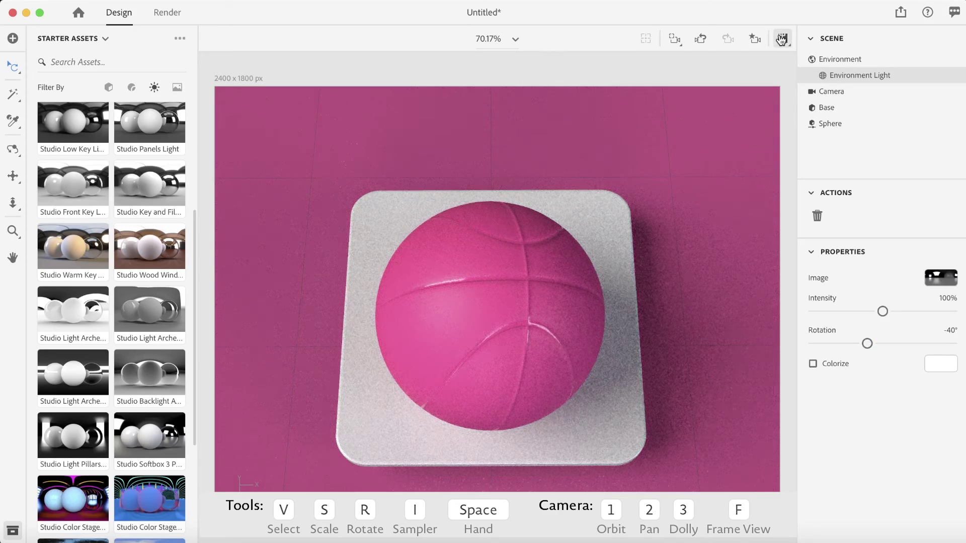
pyautogui.moveTo(867, 344); pyautogui.dragTo(829, 342)
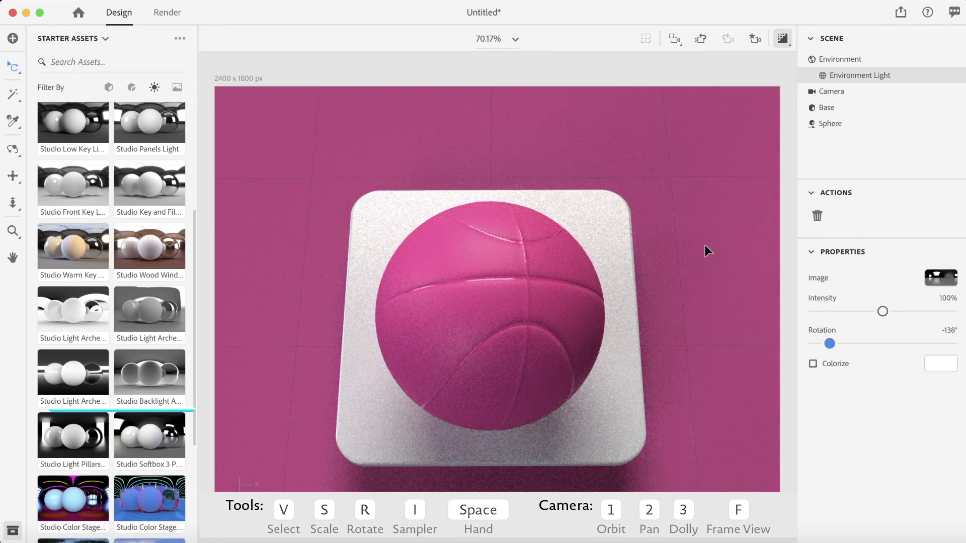
# Step: Rotate the basketball sphere to about X 5°, Y 5°, Z -86°
pyautogui.click(542, 270)
pyautogui.moveTo(528, 297); pyautogui.dragTo(506, 297)
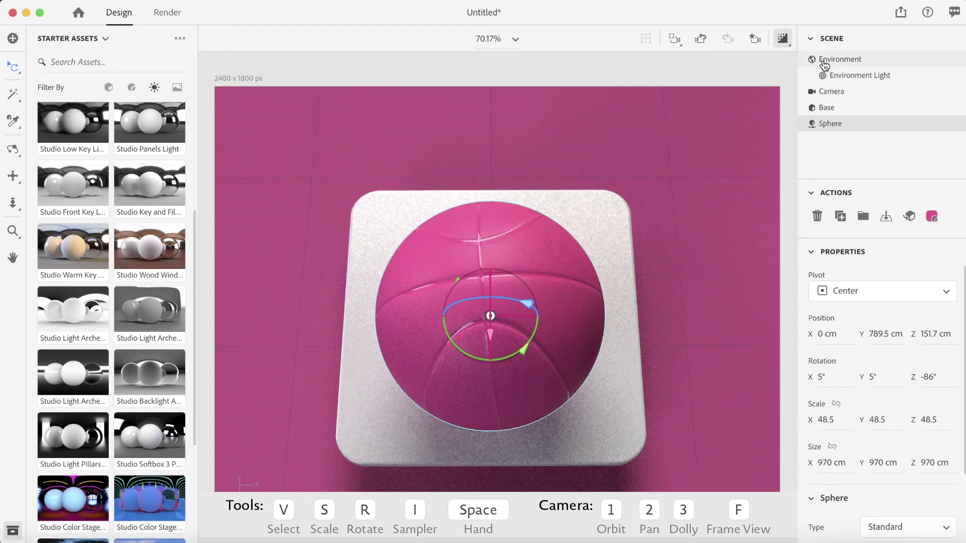
# Step: Set the environment's global lighting intensity to 123% and reframe the camera closer on the ball and Base
pyautogui.click(844, 61)
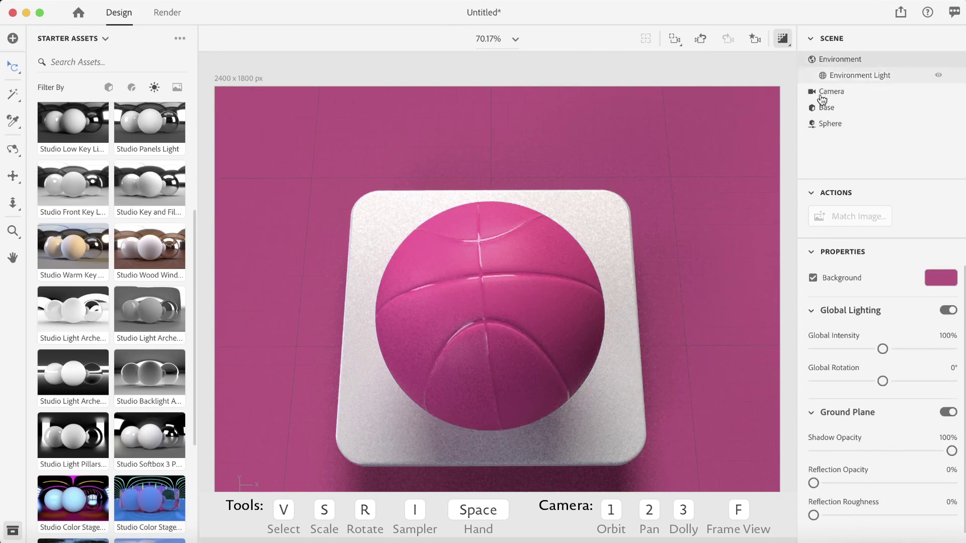
pyautogui.moveTo(884, 351); pyautogui.dragTo(899, 349)
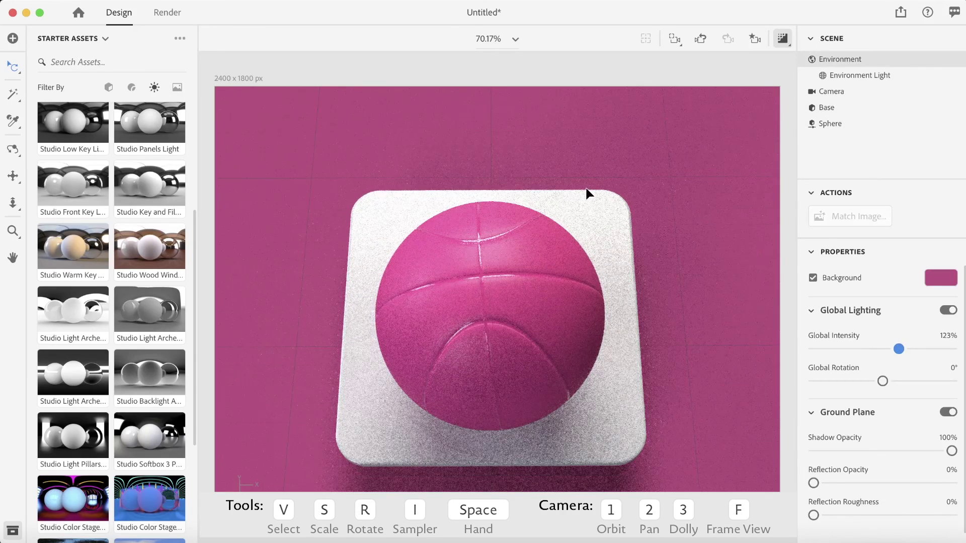
pyautogui.moveTo(572, 342); pyautogui.dragTo(575, 322)
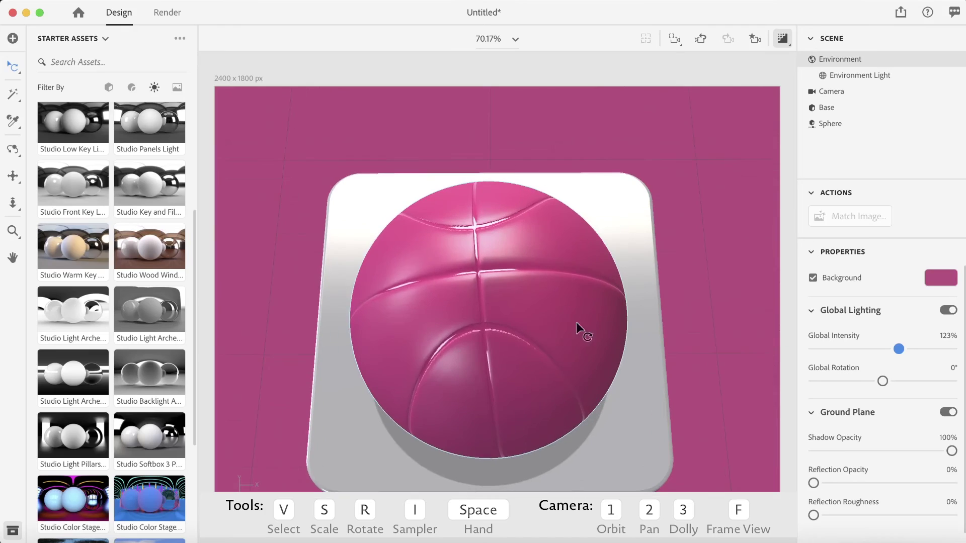
pyautogui.moveTo(626, 265); pyautogui.dragTo(635, 231, button='middle')
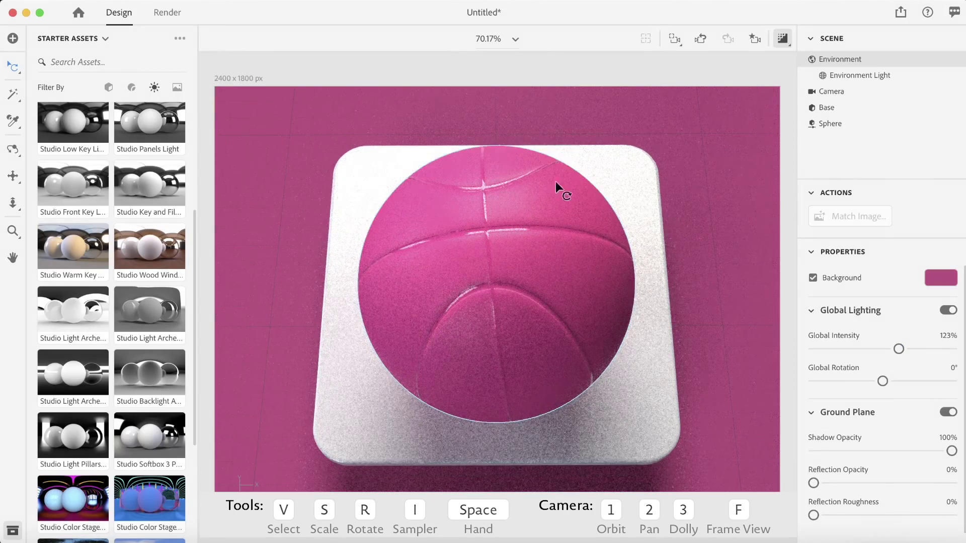
# Step: Add 2 to the export filename and render the current view as a 16-bit PSD at High (Slow) quality
pyautogui.click(170, 15)
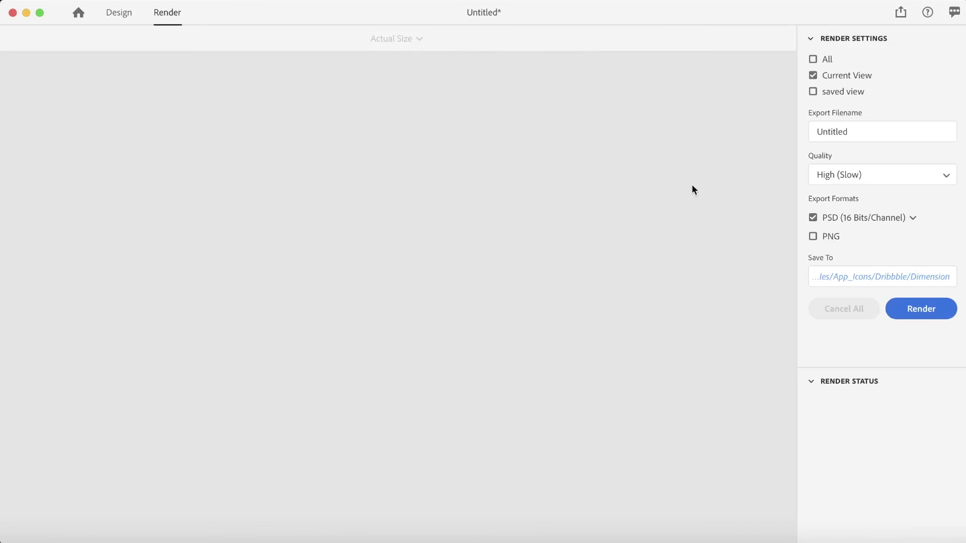
pyautogui.click(863, 134)
pyautogui.write('2')
pyautogui.click(930, 307)
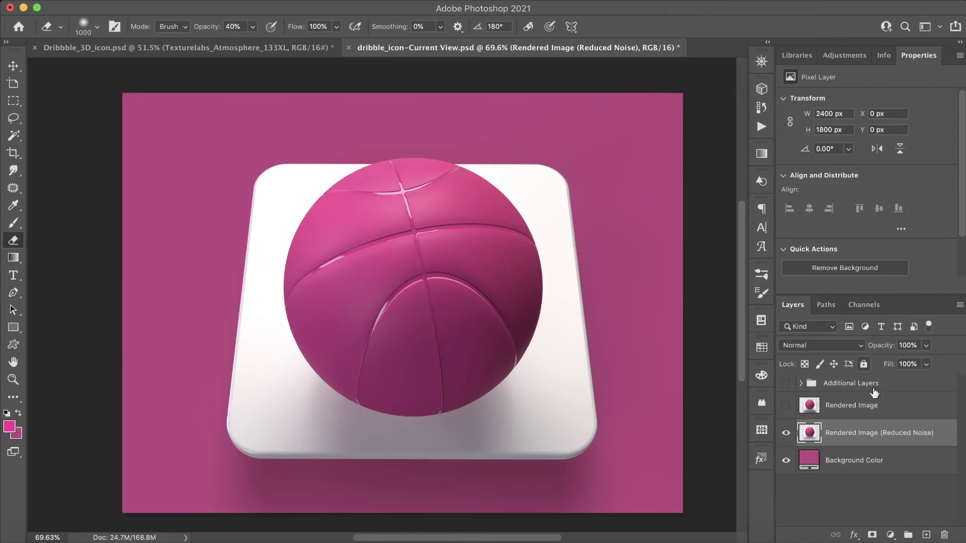
# Step: In Photoshop, add a gradient fill layer directly above the Background Color layer of the rendered icon
pyautogui.click(903, 461)
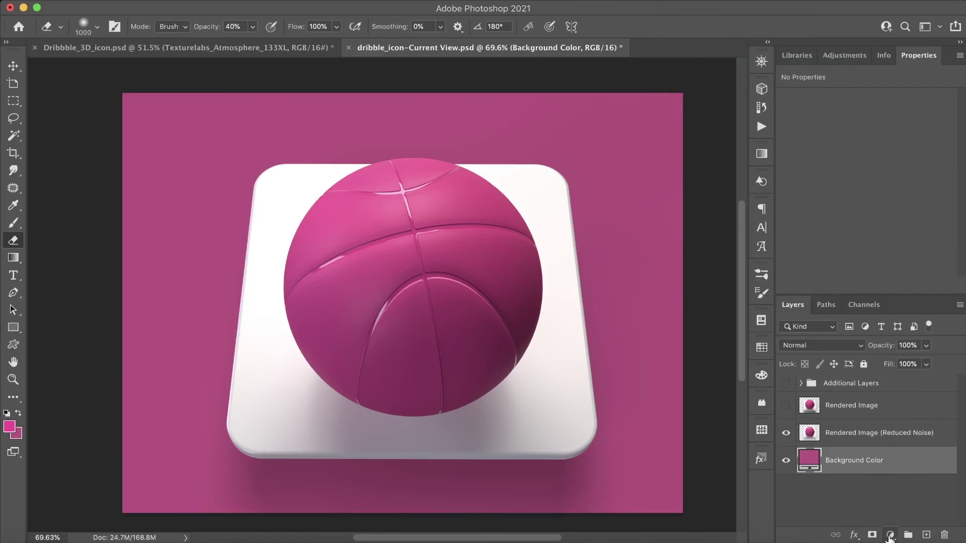
pyautogui.click(890, 535)
pyautogui.click(926, 291)
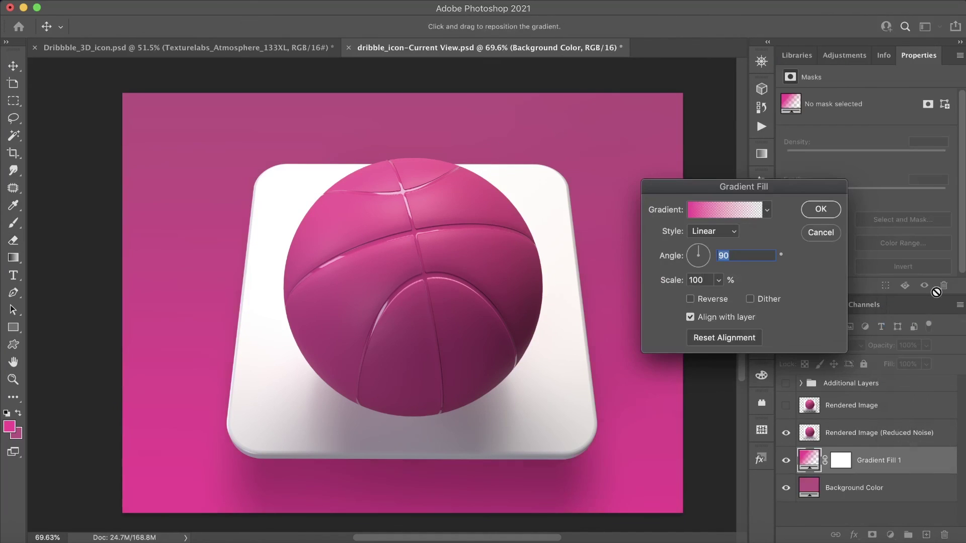
# Step: Set the gradient fill's color stop to ff3597 fading to transparent, with a linear style at -45°
pyautogui.click(722, 213)
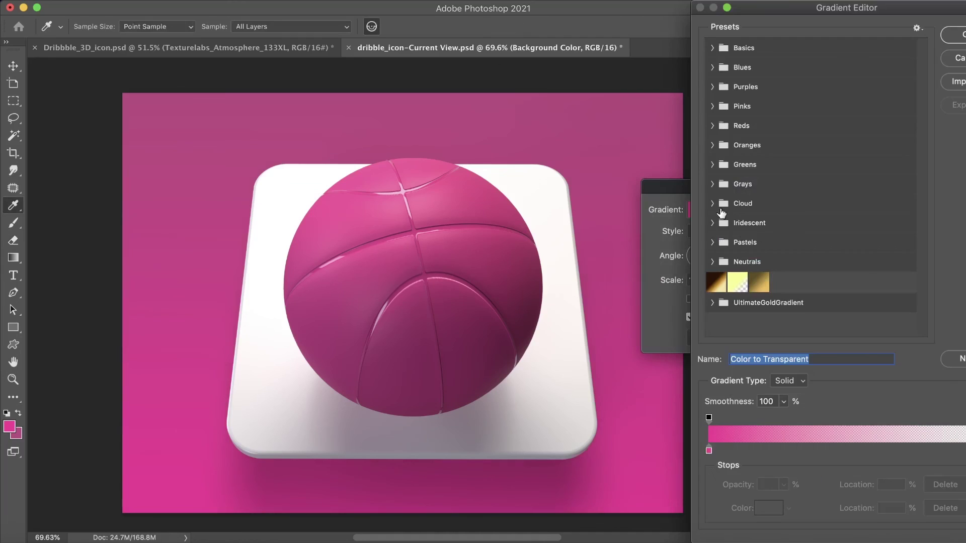
pyautogui.click(709, 451)
pyautogui.click(768, 508)
pyautogui.click(904, 532)
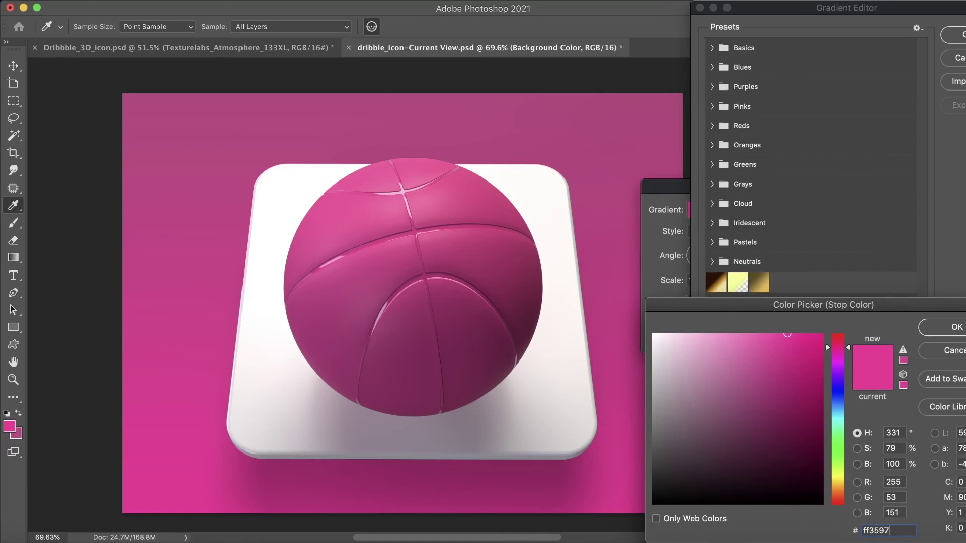
pyautogui.click(955, 327)
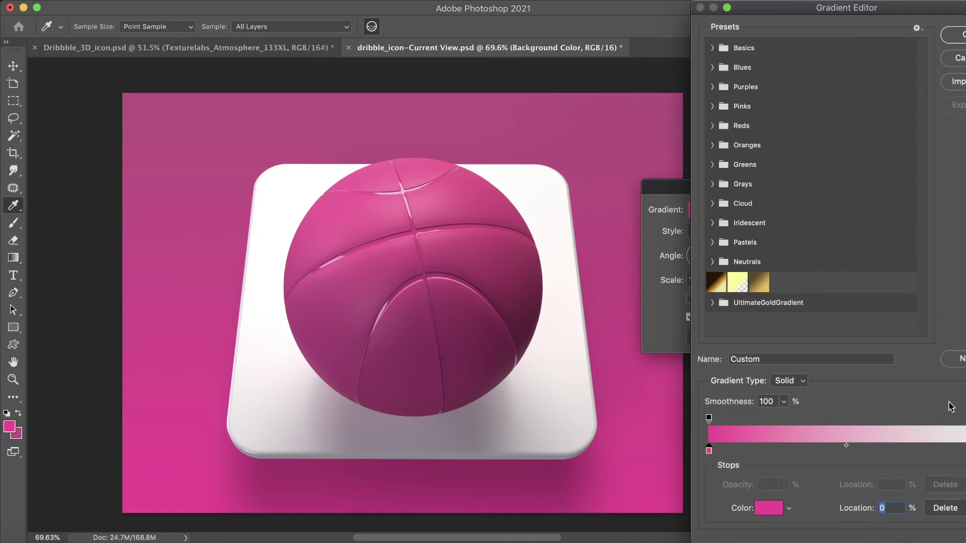
pyautogui.click(954, 34)
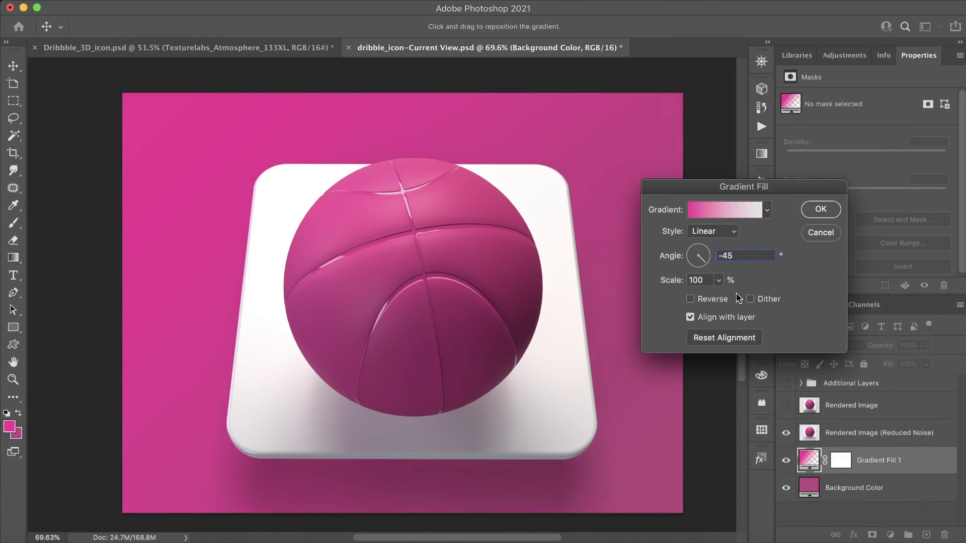
pyautogui.click(820, 210)
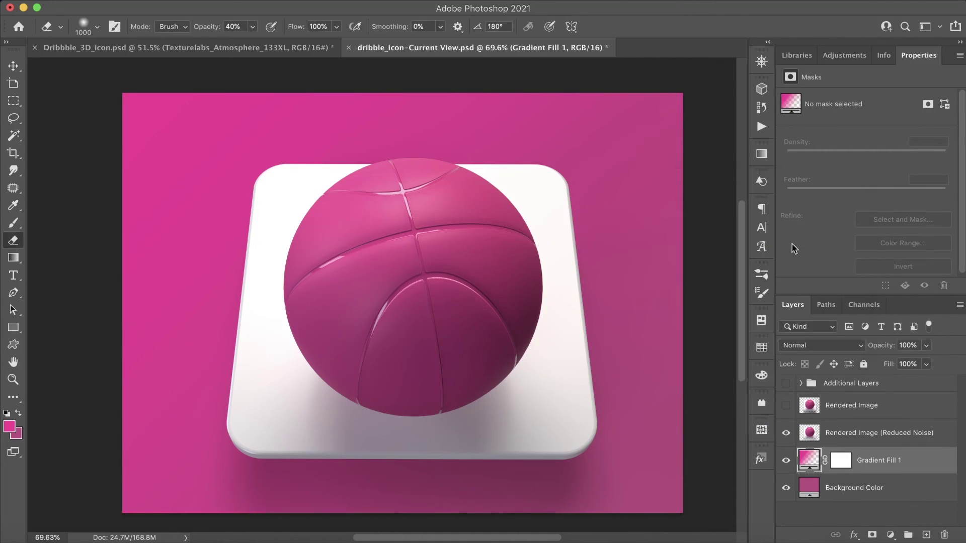
# Step: Copy the whole canvas merged and paste it as a new layer above the Additional Layers group
pyautogui.click(886, 383)
pyautogui.press('super+a')
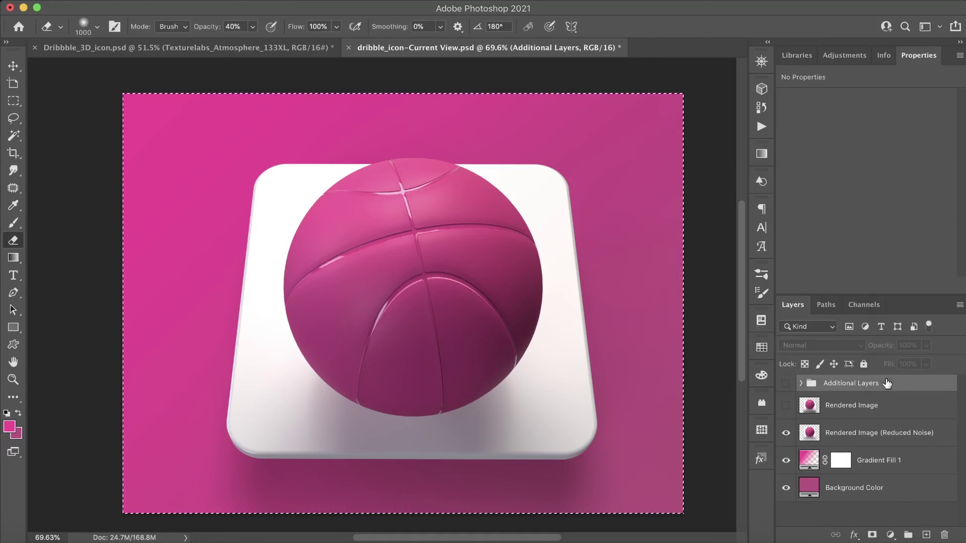
pyautogui.press('super+shift+c')
pyautogui.press('super+v')
# Step: Convert the pasted merged layer to a smart object
pyautogui.rightClick(887, 383)
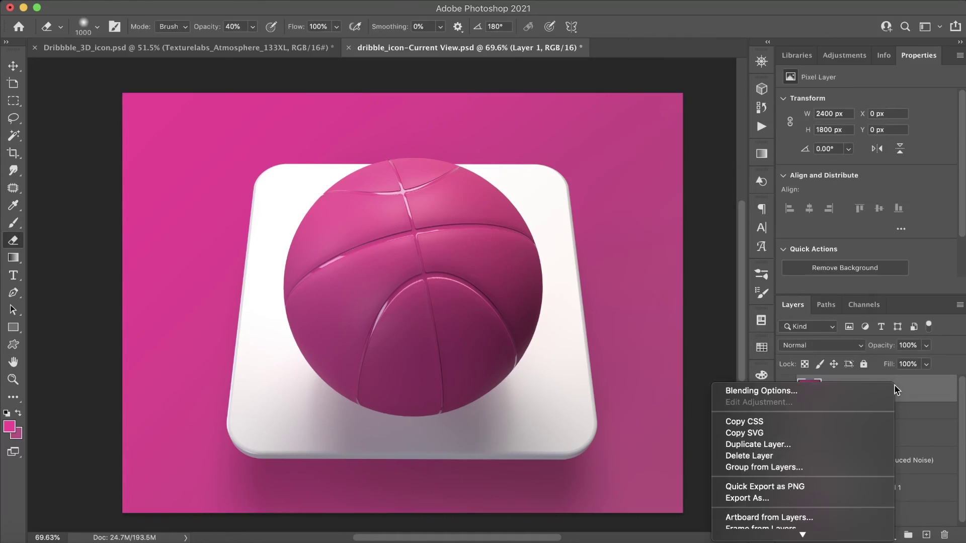
pyautogui.scroll(-3, 774, 483)
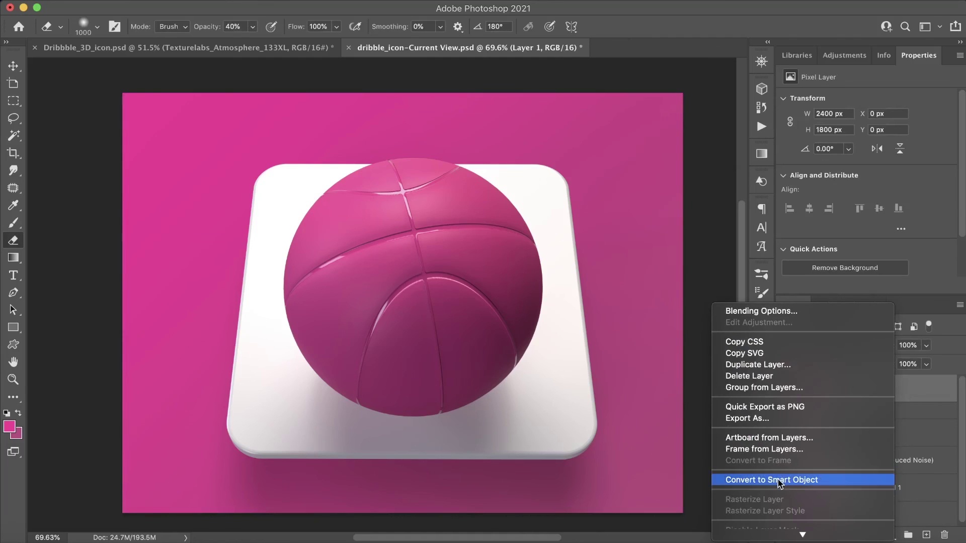
pyautogui.click(835, 481)
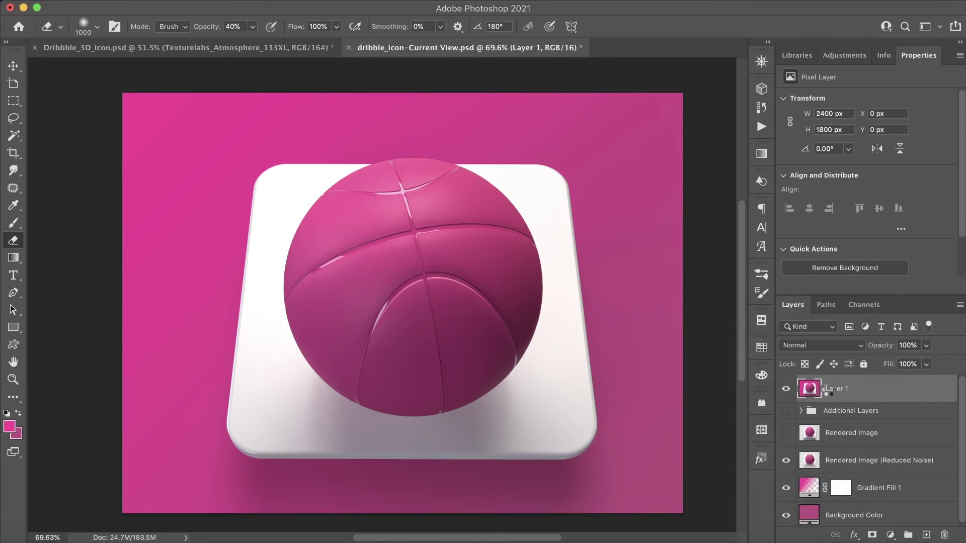
# Step: Apply an Add Noise filter of 0.75% to the merged smart object, with Gaussian distribution and Monochromatic enabled
pyautogui.click(238, 0)
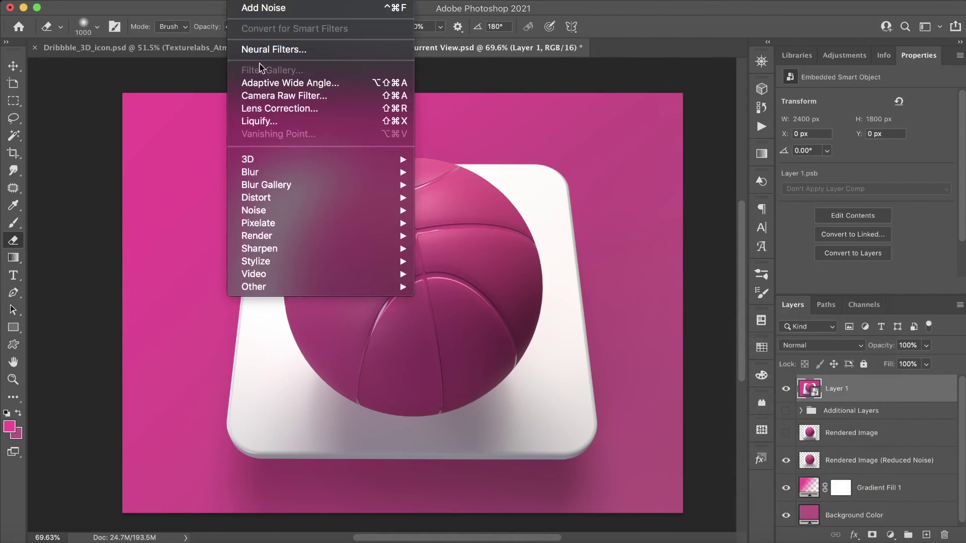
pyautogui.moveTo(397, 214)
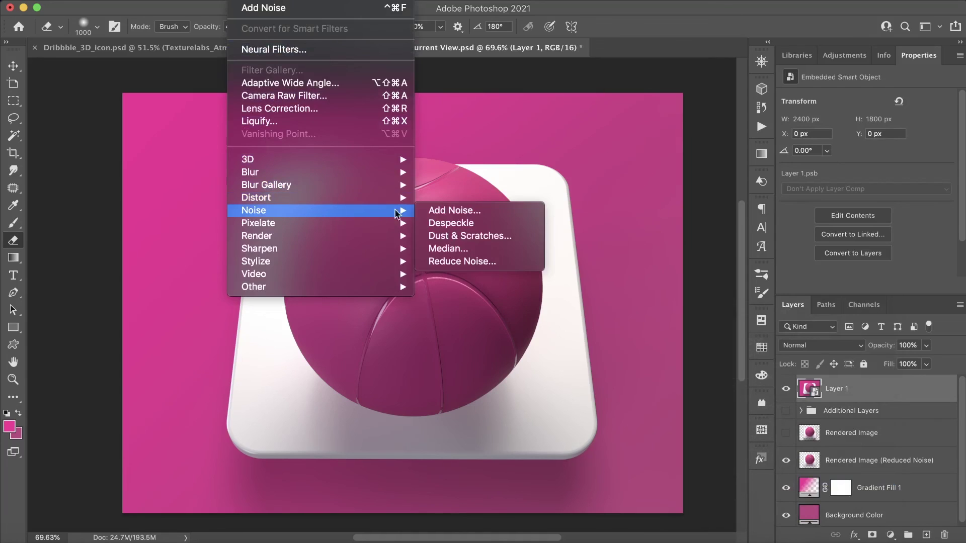
pyautogui.click(458, 214)
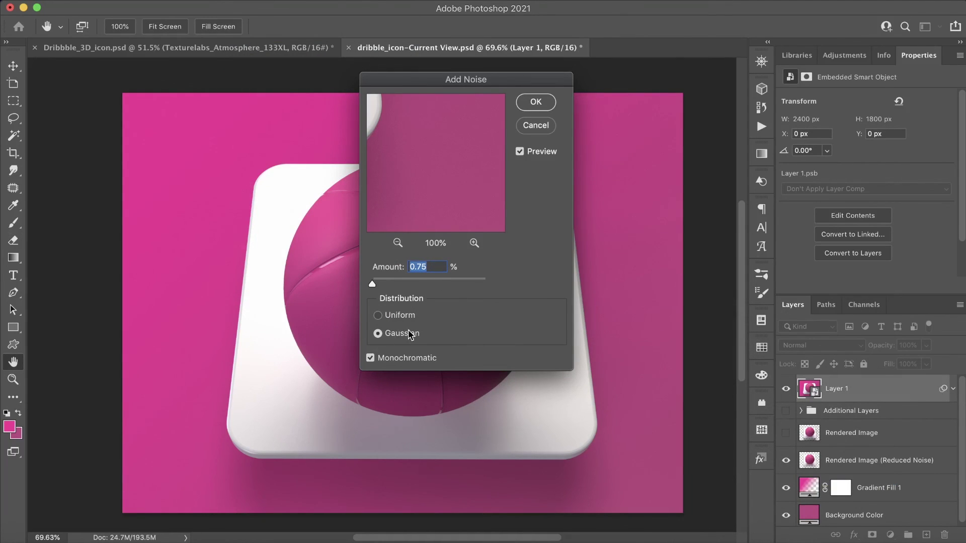
pyautogui.click(536, 102)
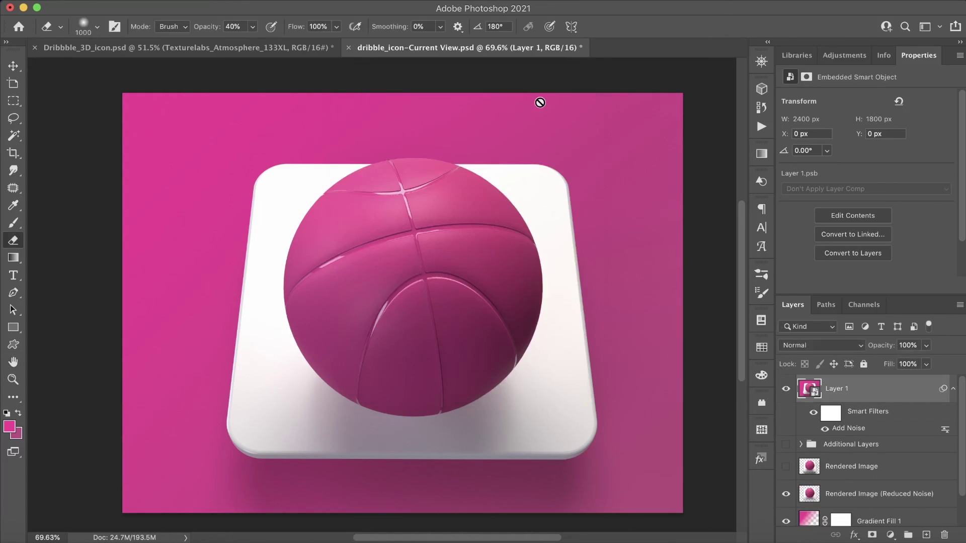